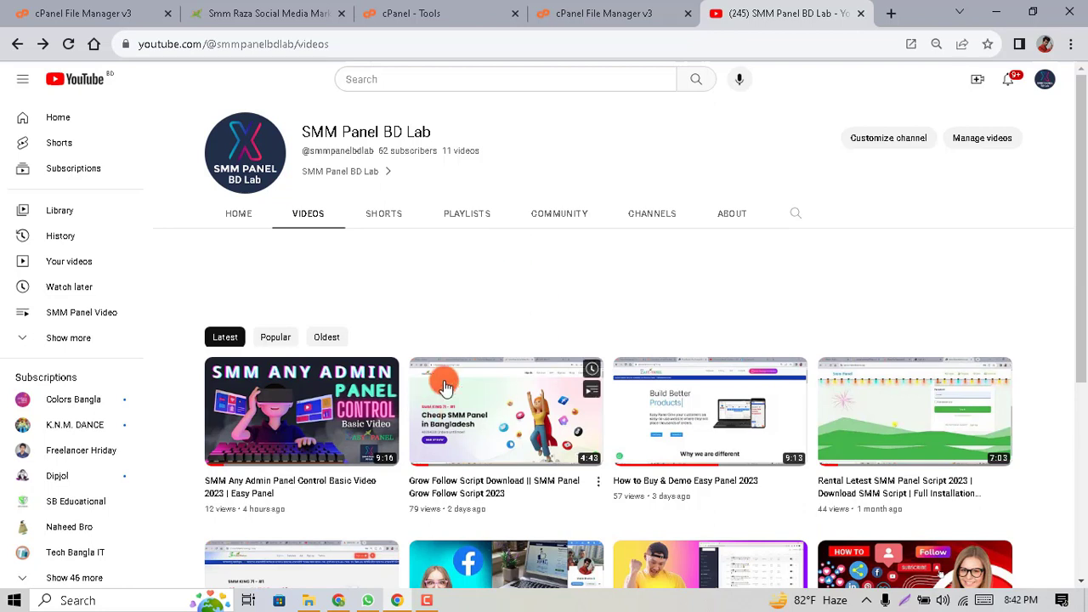
# Open a new blank tab next to the SMM Panel BD Lab YouTube videos page
pyautogui.click(892, 14)
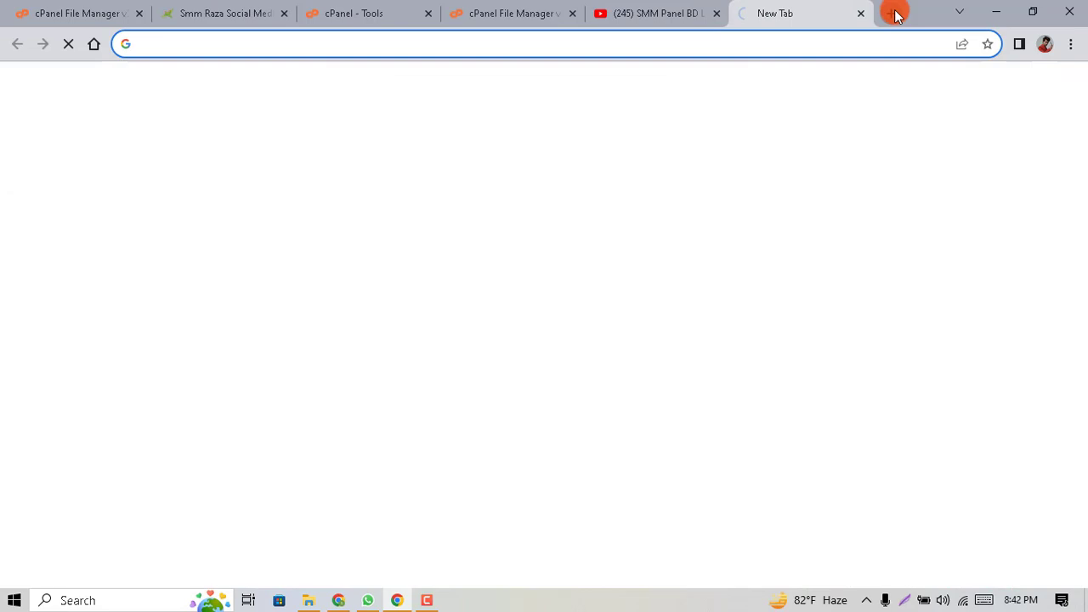
# Go to the suggested 10growfollow.smmking71.top site
pyautogui.write('1')
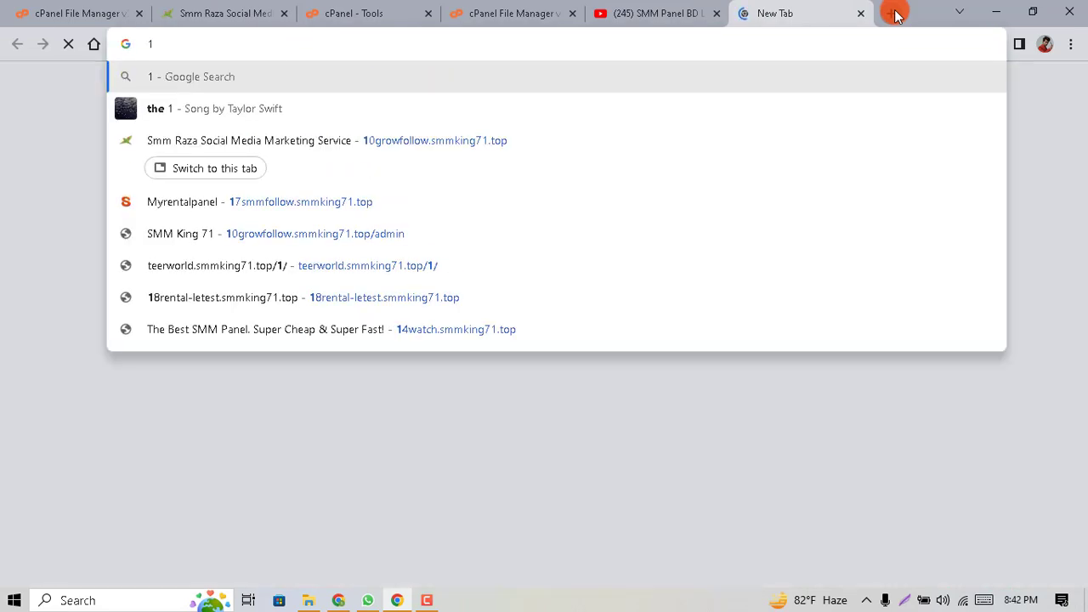
pyautogui.write('10')
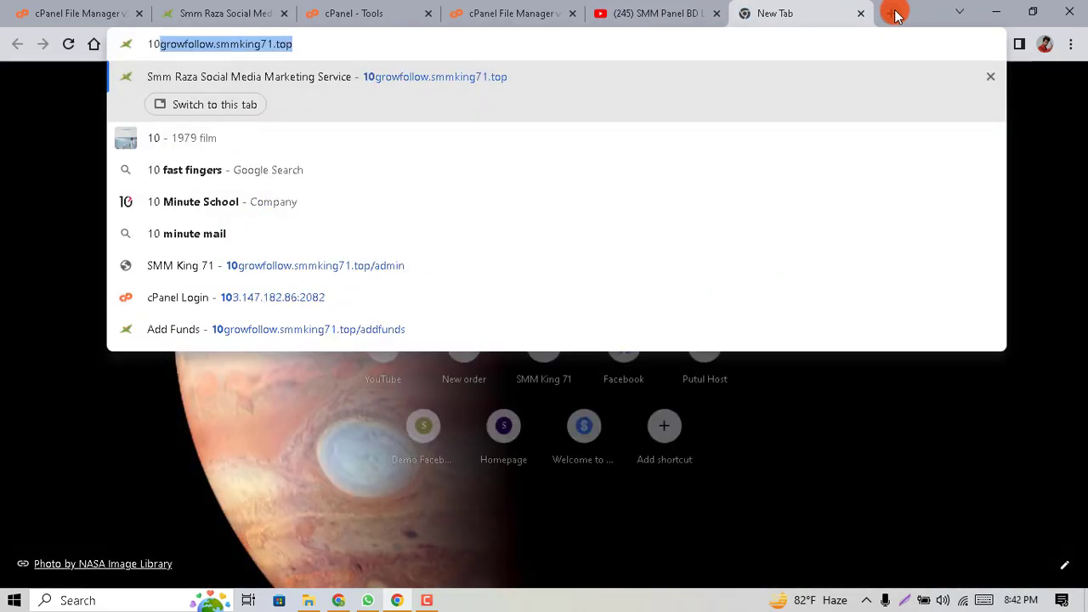
pyautogui.press('Return')
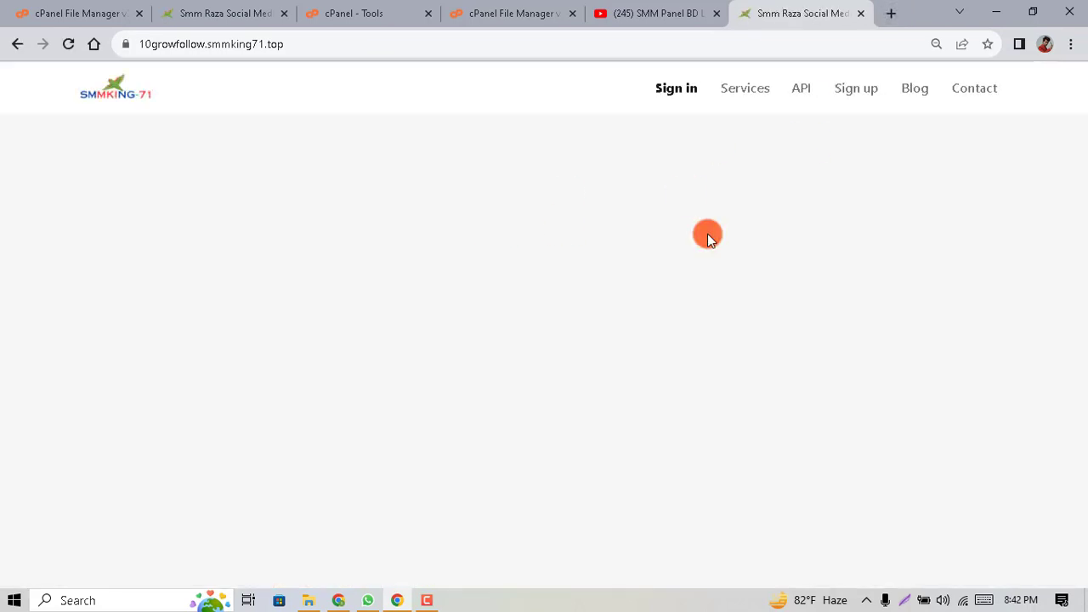
pyautogui.scroll(-7, 668, 261)
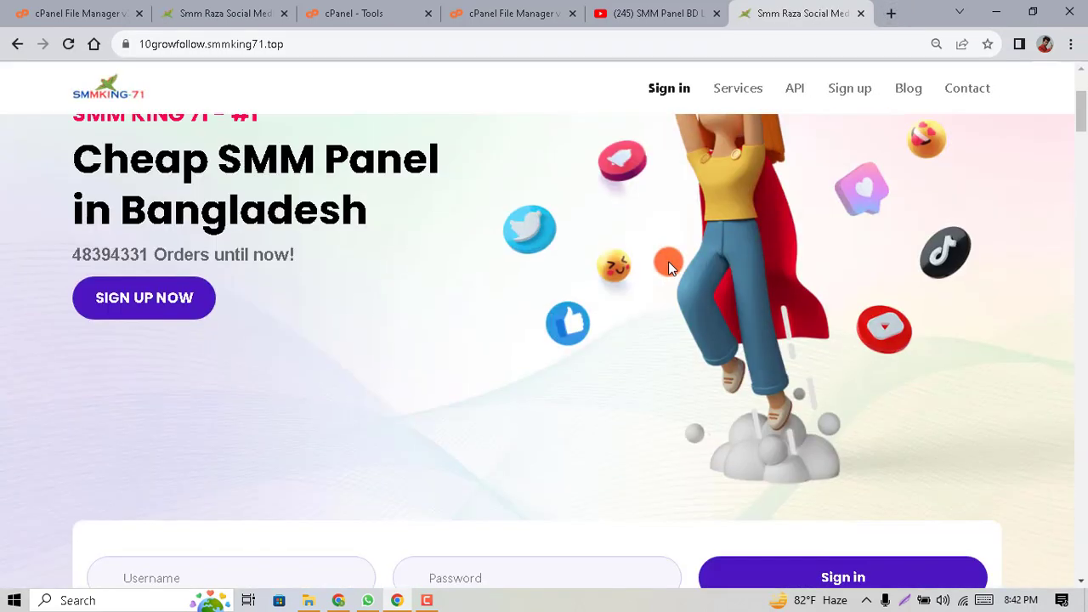
pyautogui.scroll(2, 668, 261)
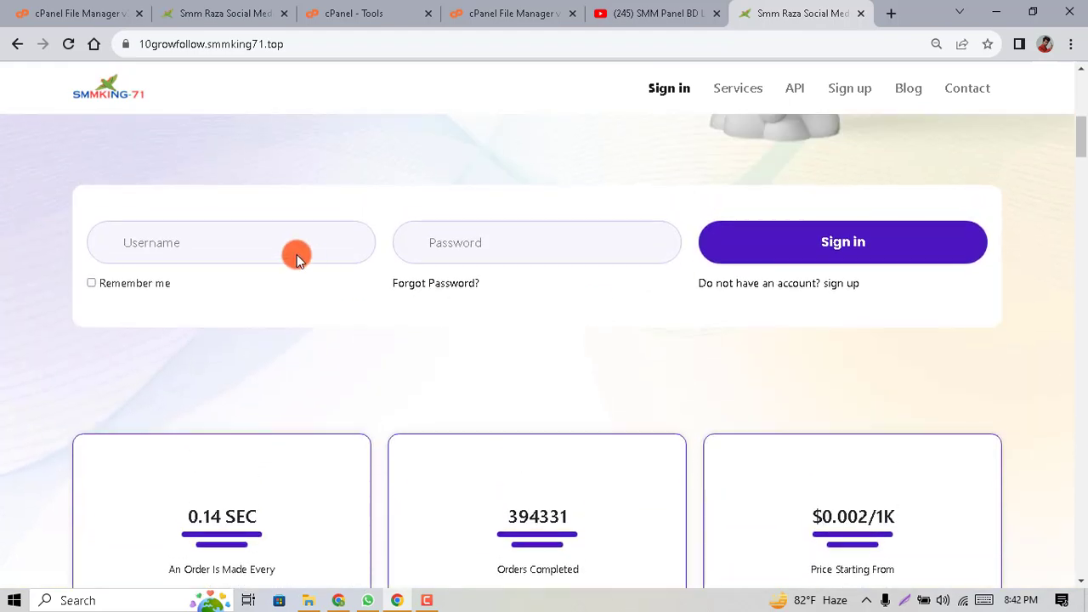
# Sign in with the saved panel login and dismiss the password-update offer
pyautogui.click(254, 242)
pyautogui.click(198, 346)
pyautogui.press('Return')
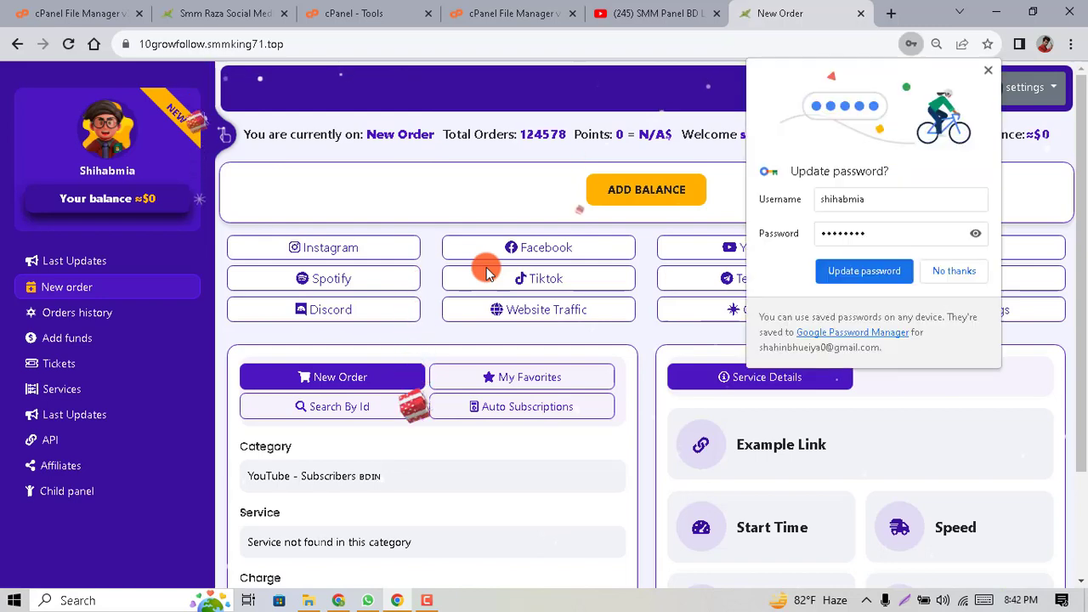
pyautogui.scroll(-1, 485, 267)
pyautogui.click(953, 270)
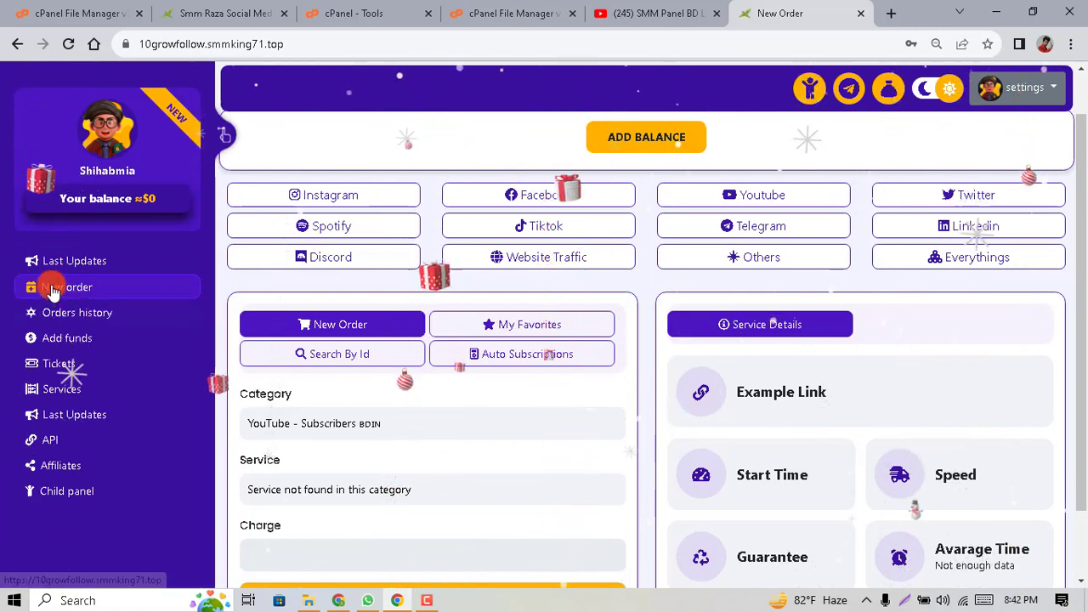
# Look over the New Order page, then close the panel tab
pyautogui.scroll(-1, 417, 428)
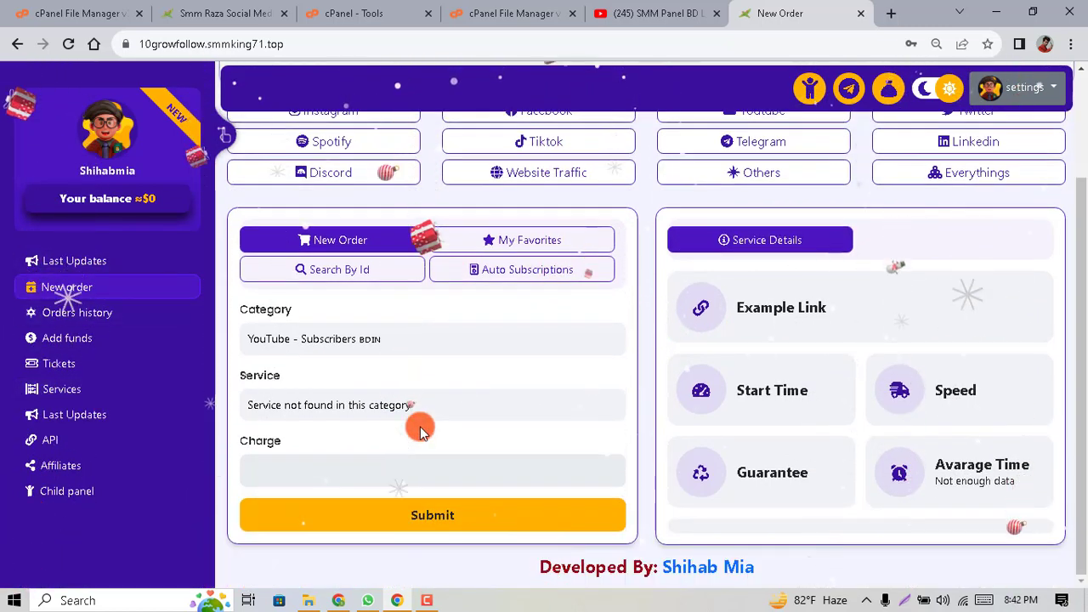
pyautogui.scroll(2, 417, 430)
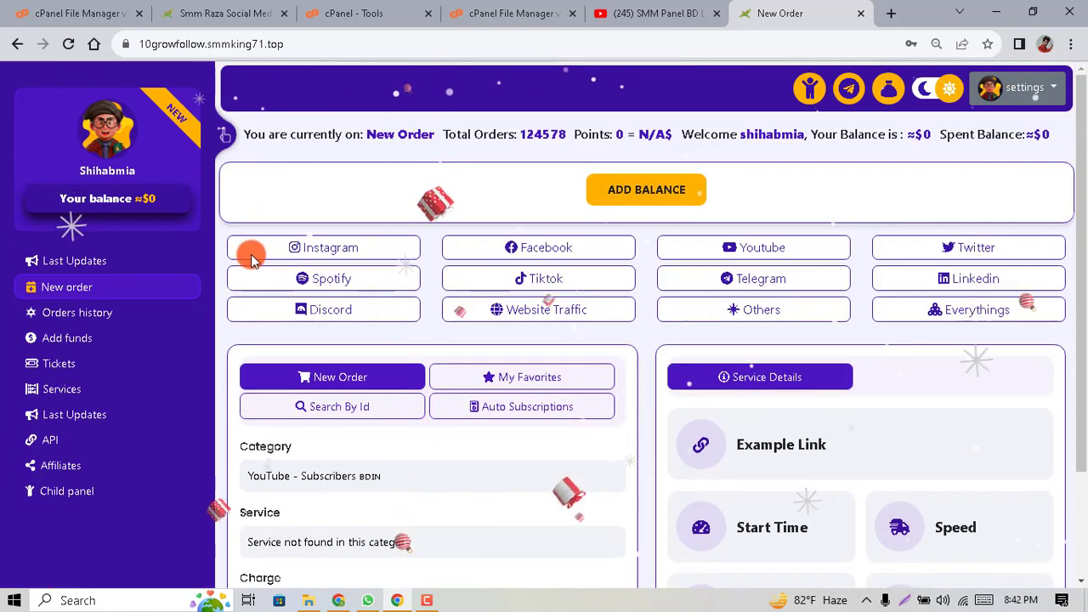
pyautogui.click(251, 248)
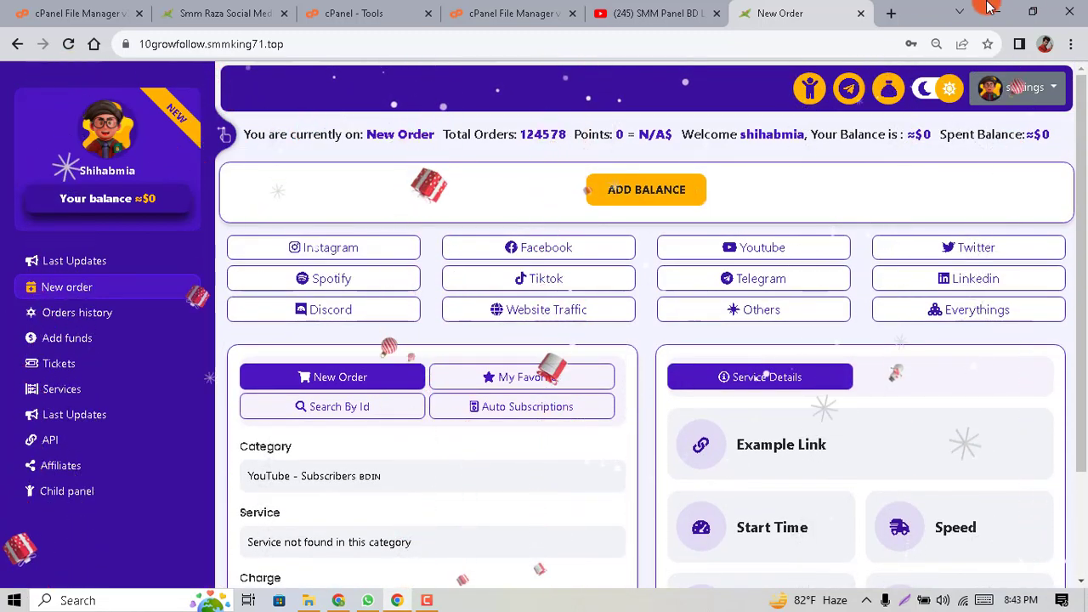
pyautogui.click(863, 14)
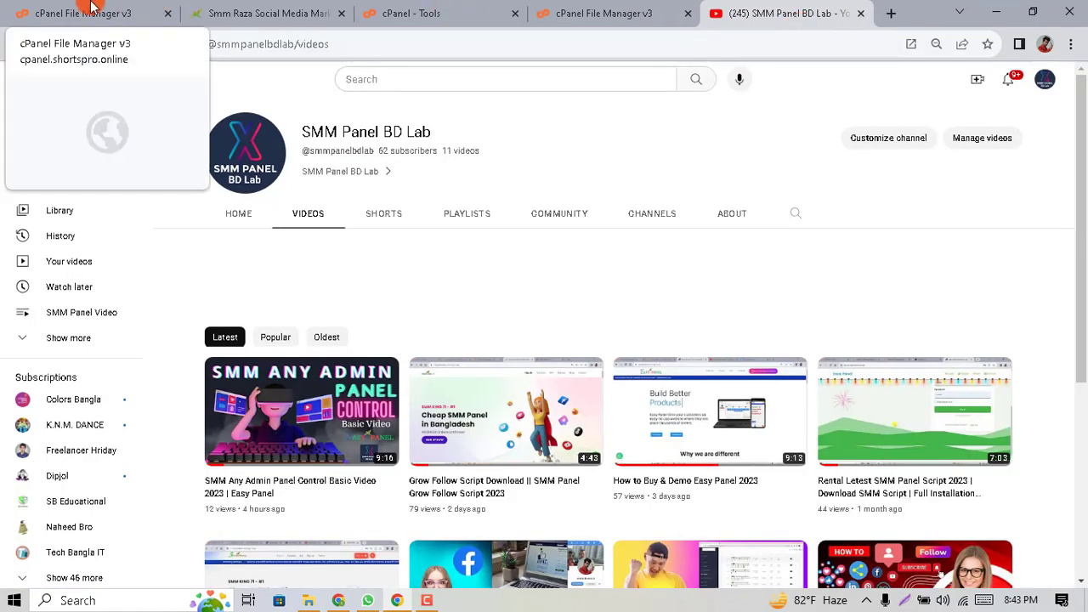
# Open the livetv.smmking71.top folder in File Manager and go to its Upload page
pyautogui.click(91, 11)
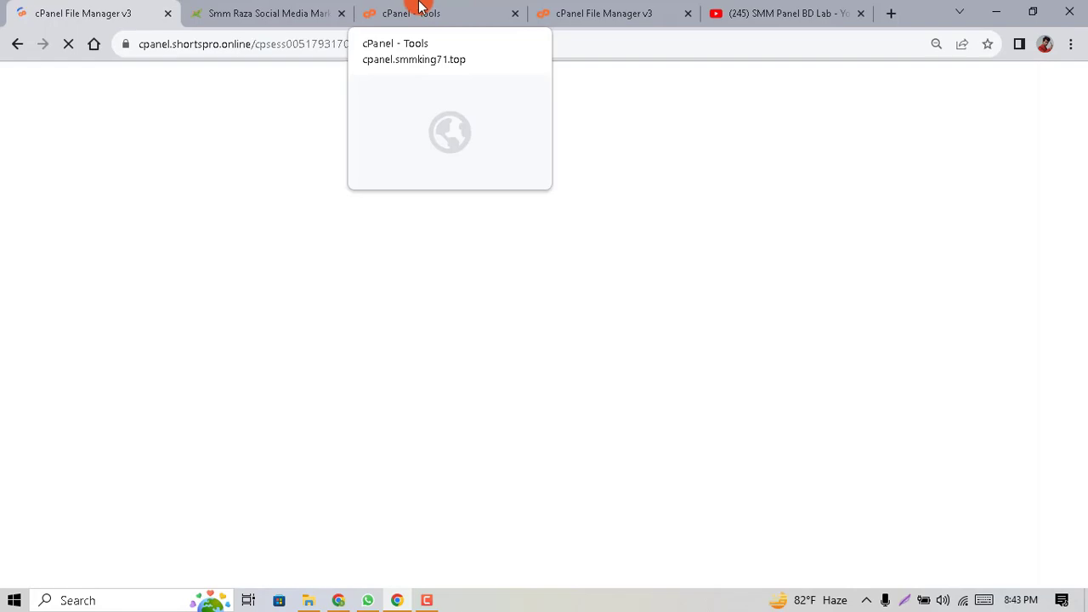
pyautogui.click(417, 13)
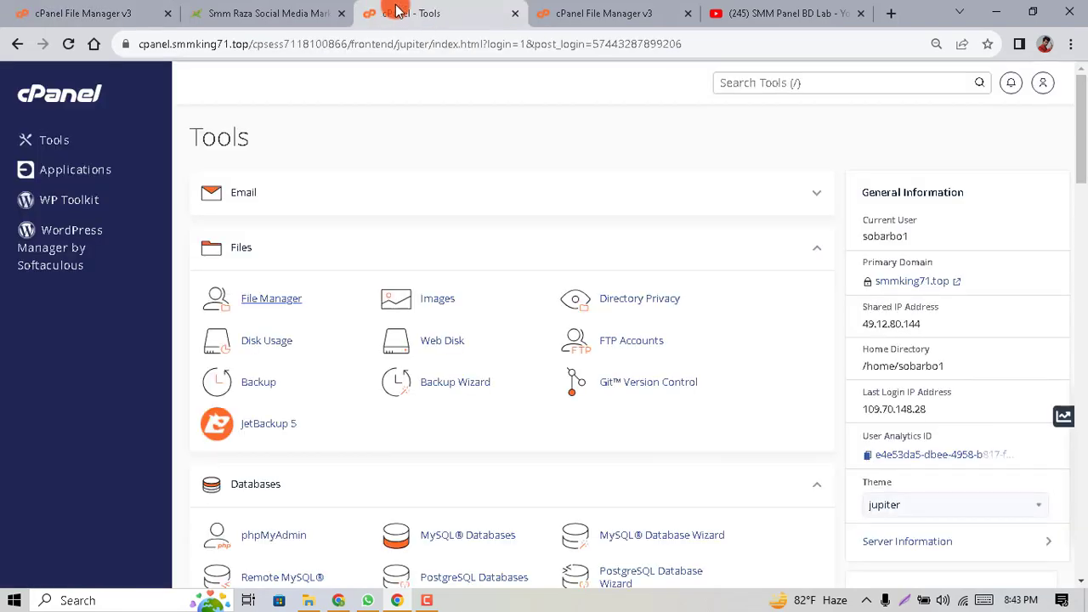
pyautogui.click(630, 13)
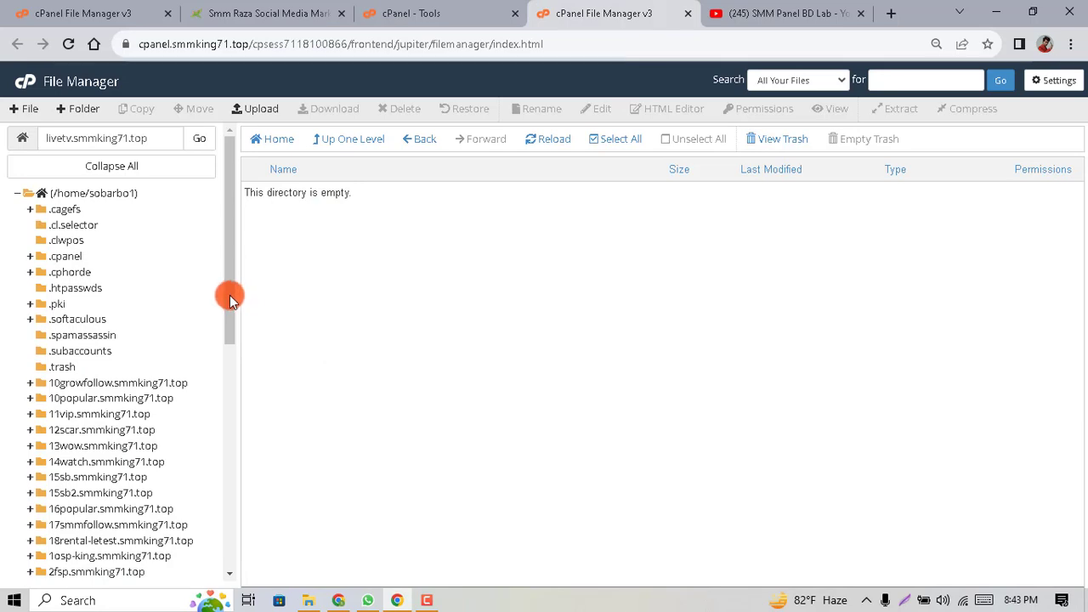
pyautogui.moveTo(230, 295); pyautogui.dragTo(233, 465)
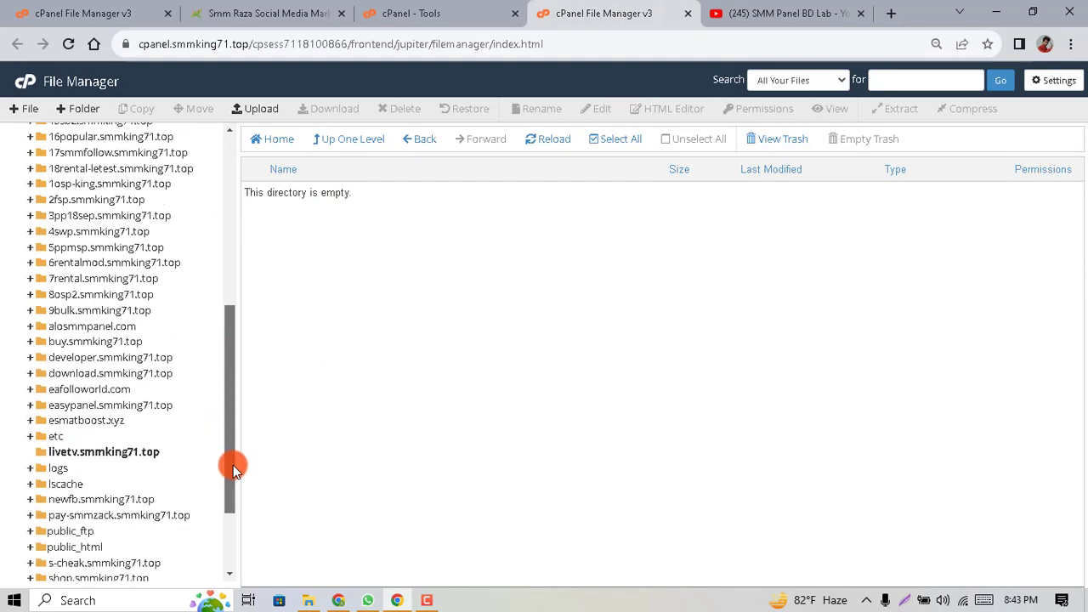
pyautogui.click(137, 452)
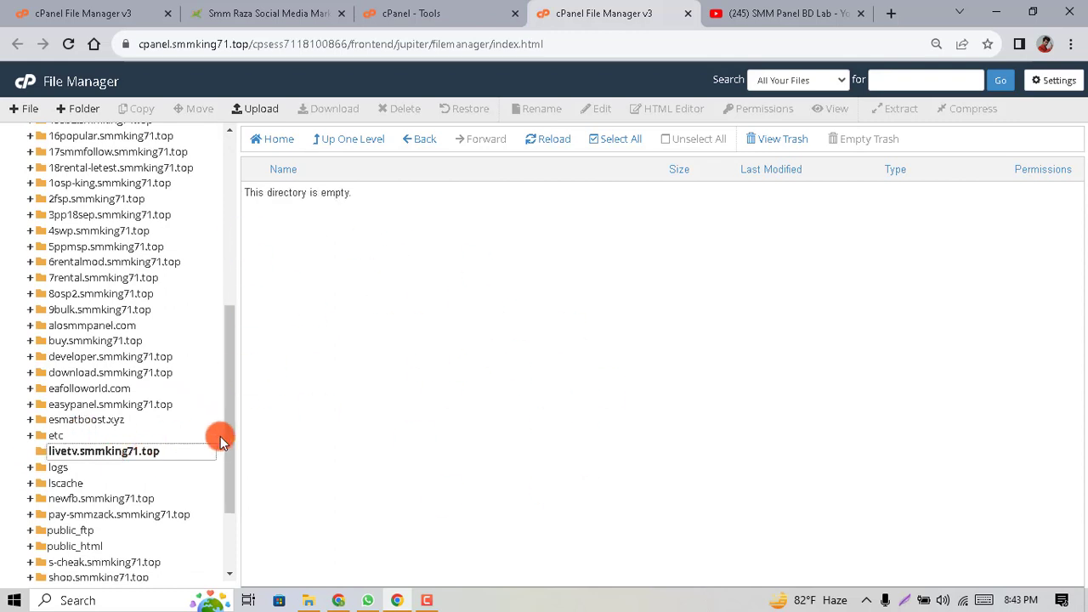
pyautogui.click(238, 108)
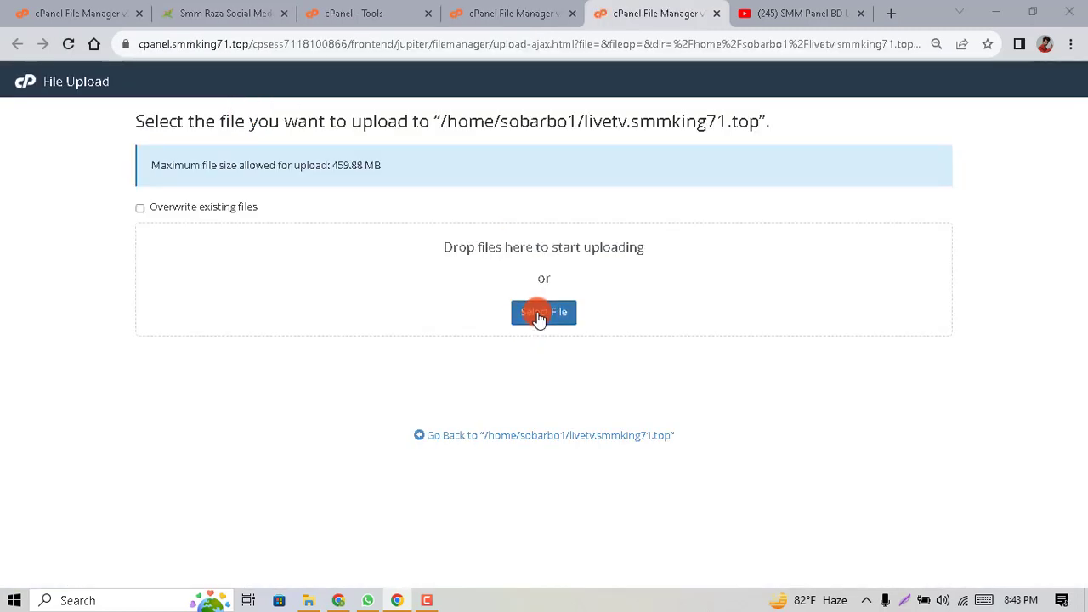
# Upload the 26.99 MB Grow-Follow-Script zip from Downloads, then close the upload tab
pyautogui.click(537, 315)
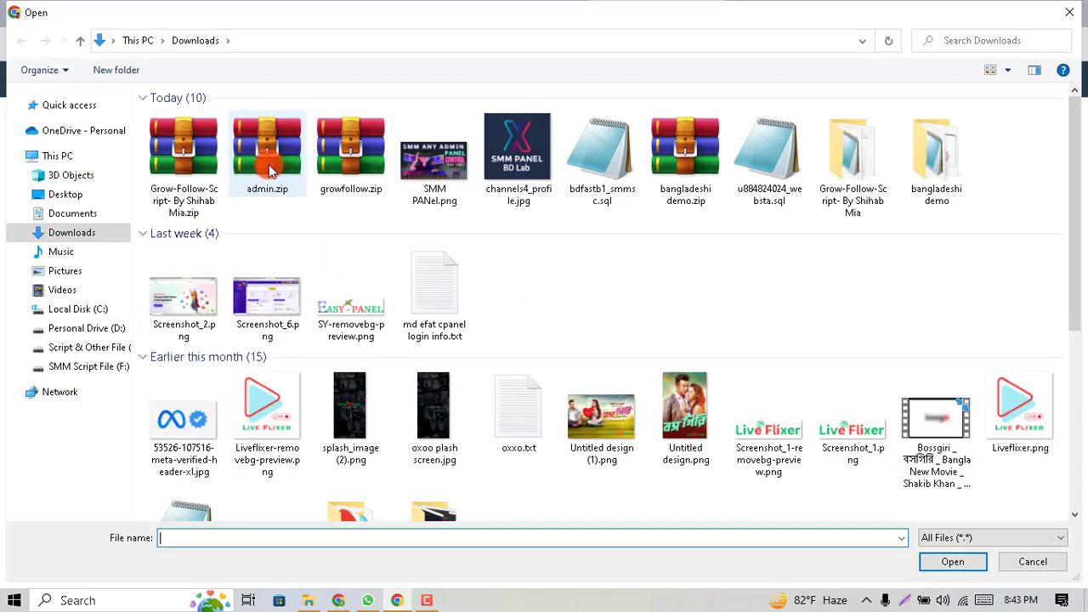
pyautogui.doubleClick(188, 172)
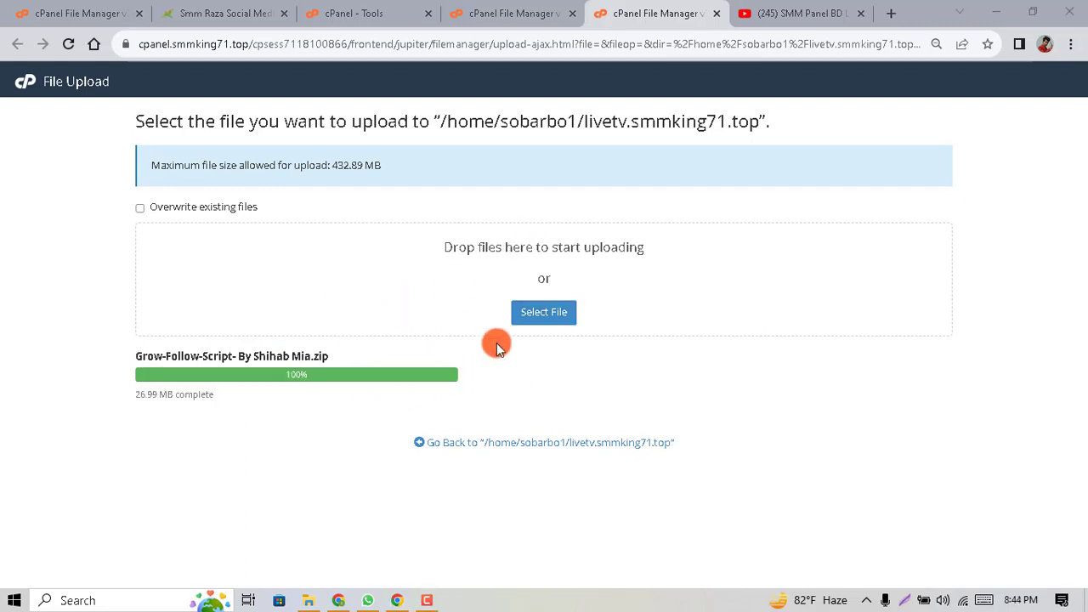
pyautogui.click(717, 13)
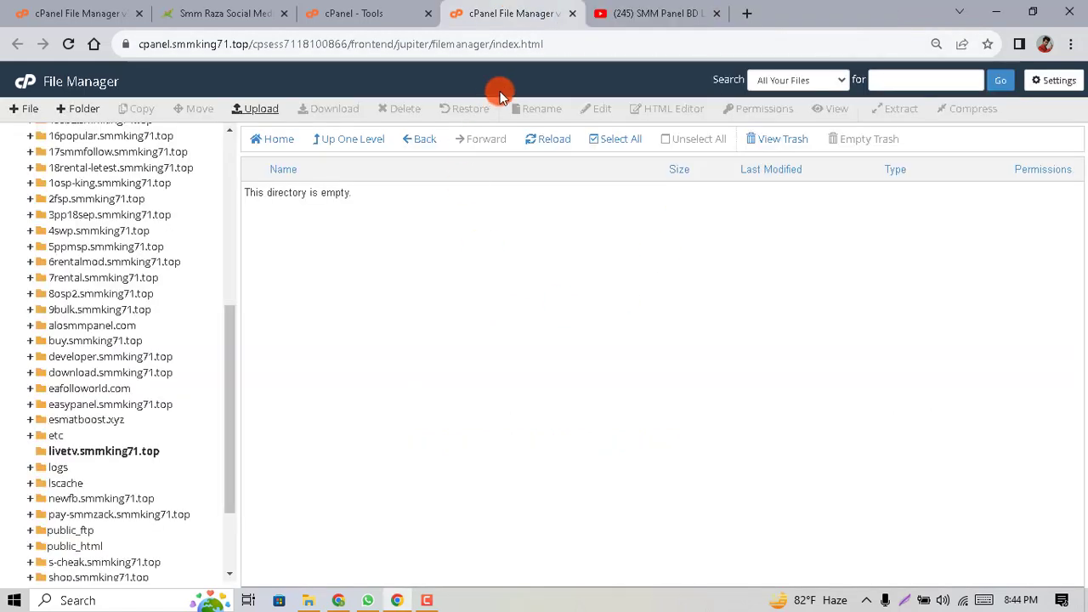
# Extract the Grow-Follow-Script zip, open the extracted folder and select all its contents
pyautogui.click(561, 140)
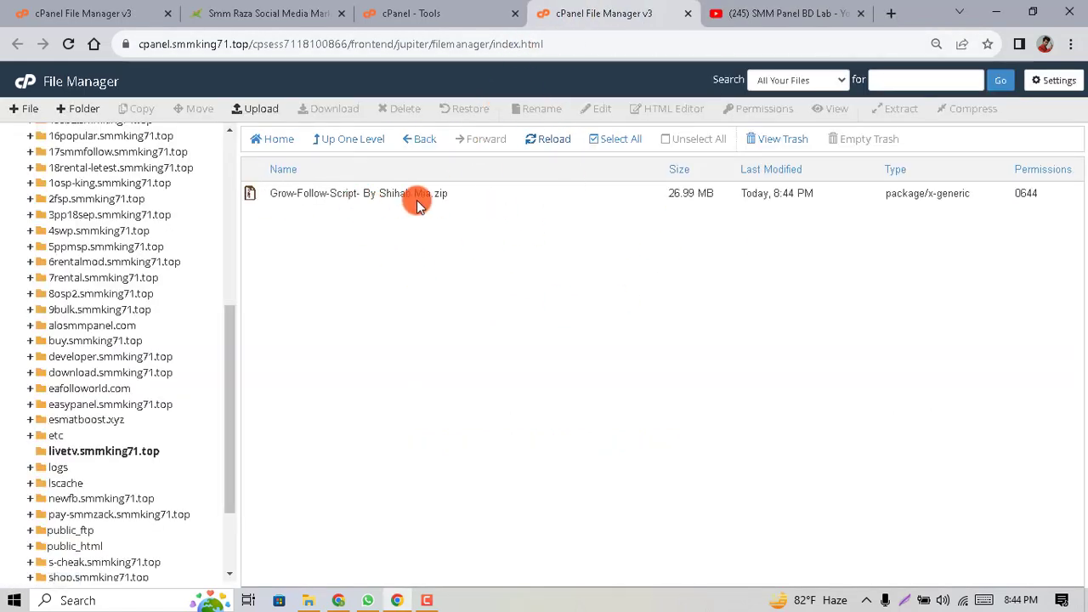
pyautogui.click(431, 196)
pyautogui.rightClick(427, 195)
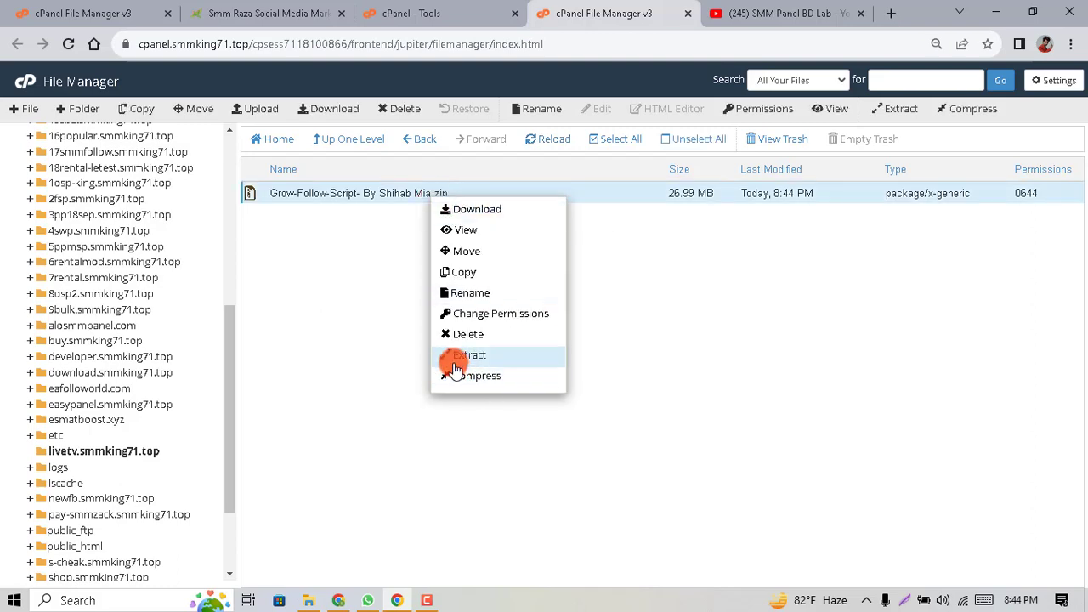
pyautogui.click(497, 357)
pyautogui.click(648, 401)
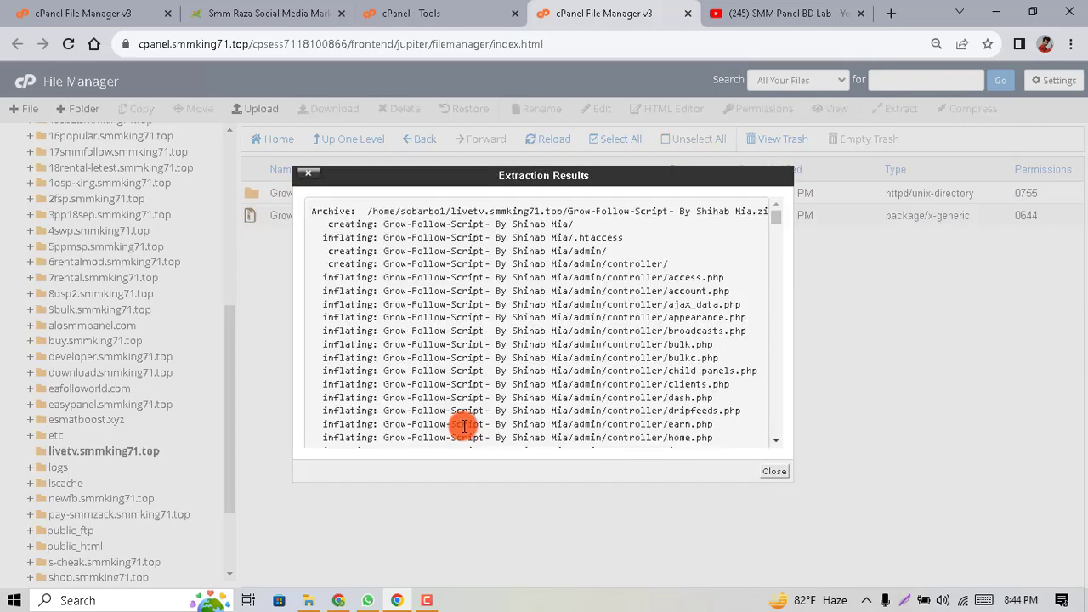
pyautogui.click(772, 470)
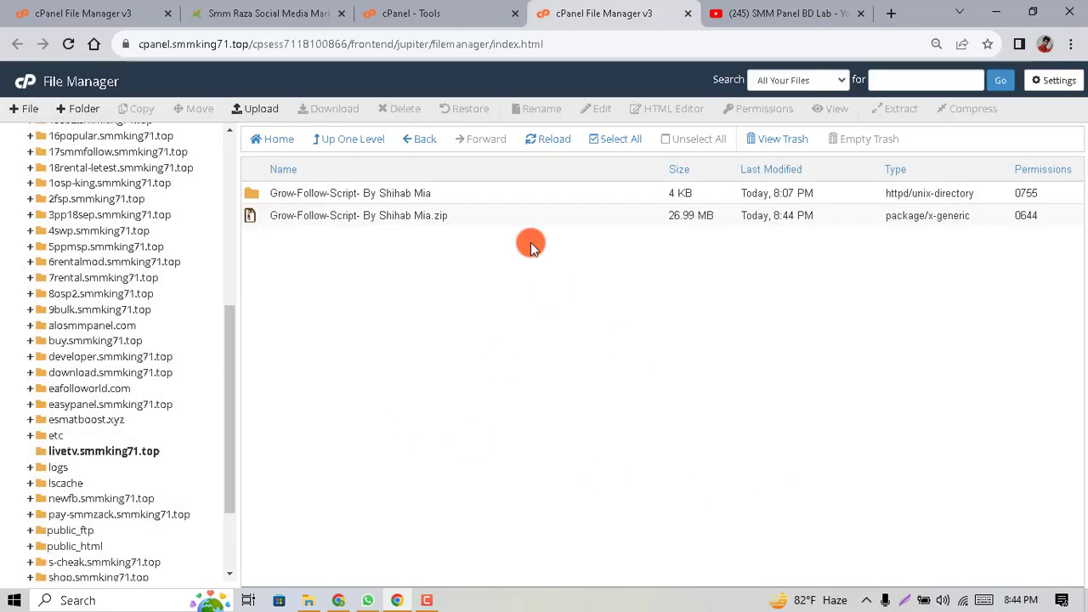
pyautogui.doubleClick(492, 195)
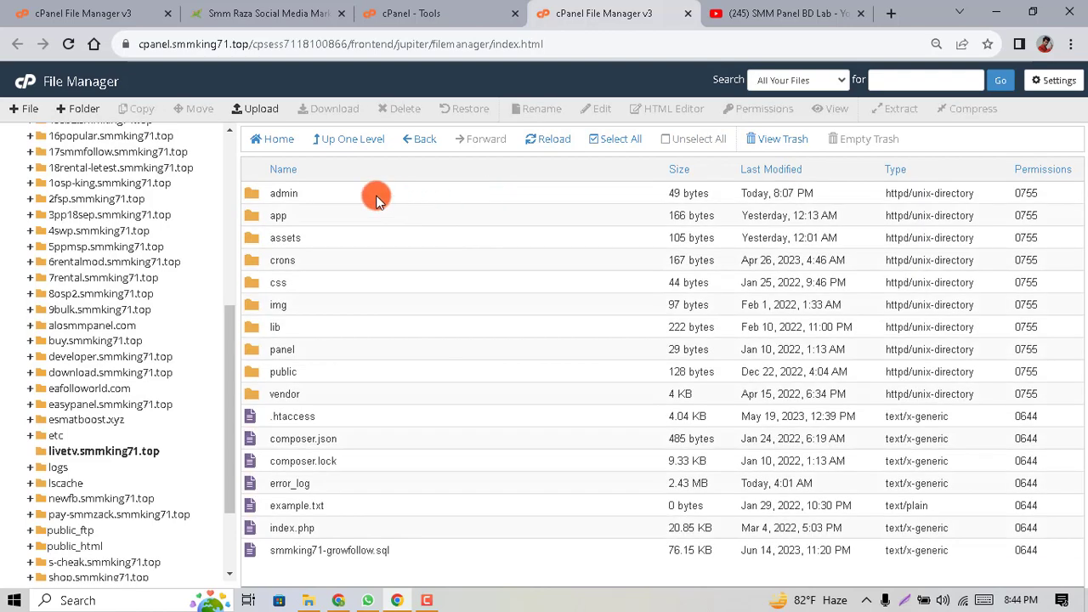
pyautogui.click(614, 139)
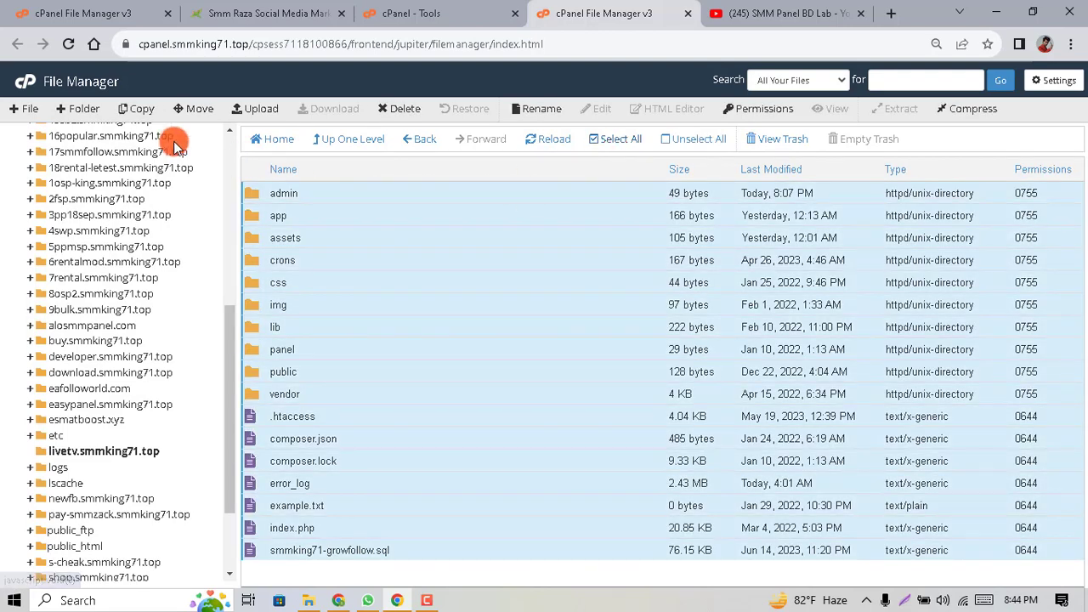
# Move the selected script files up into the livetv.smmking71.top root
pyautogui.click(194, 109)
pyautogui.scroll(-2, 561, 286)
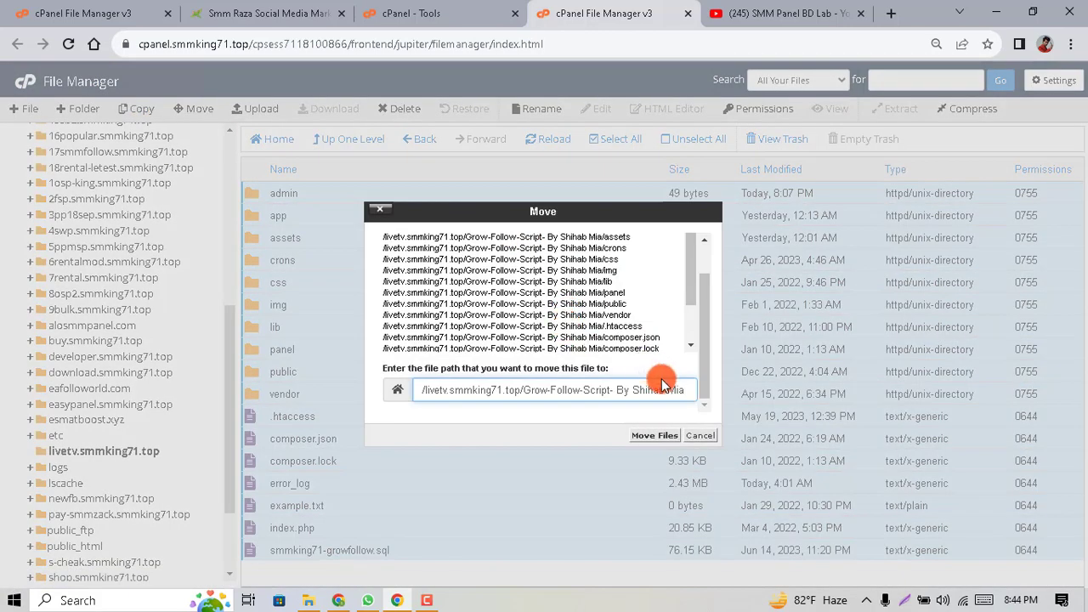
pyautogui.moveTo(685, 390); pyautogui.dragTo(528, 391)
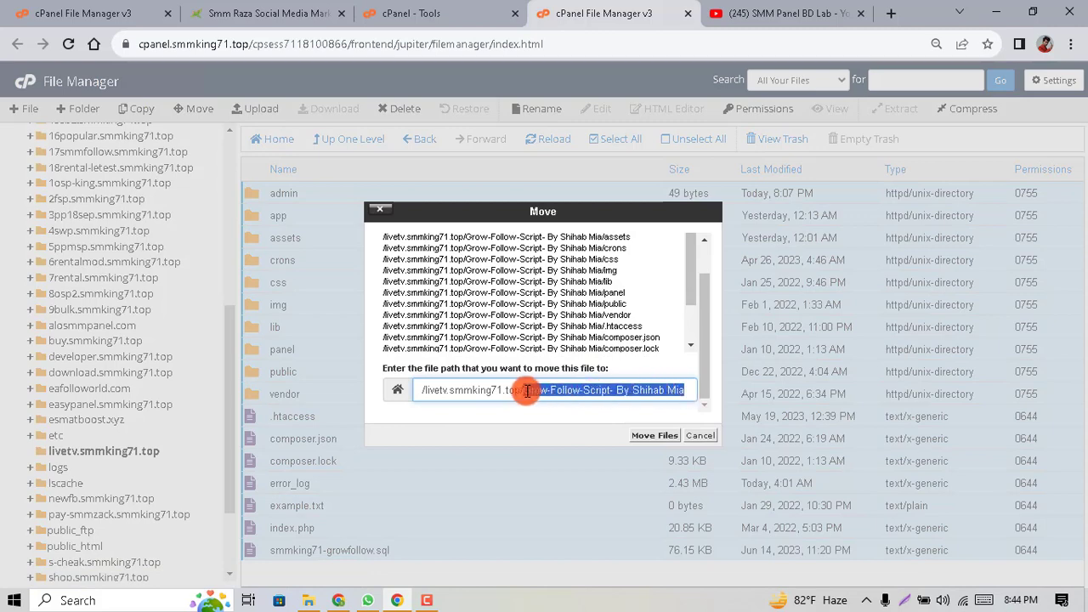
pyautogui.press('BackSpace')
pyautogui.press('Return')
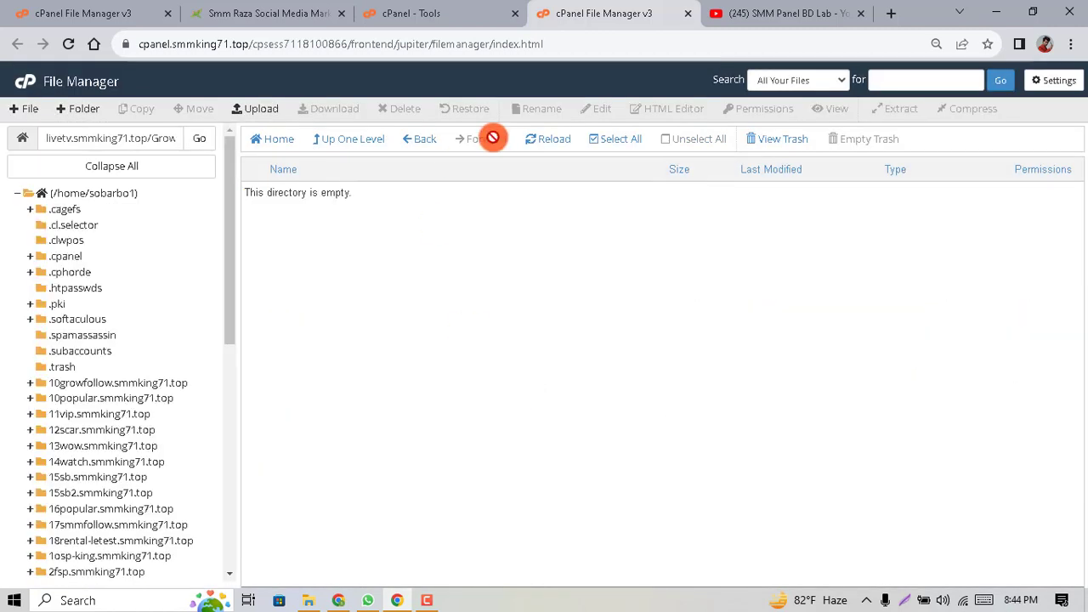
# Return to livetv.smmking71.top and begin deleting the emptied Grow-Follow-Script folder
pyautogui.click(371, 147)
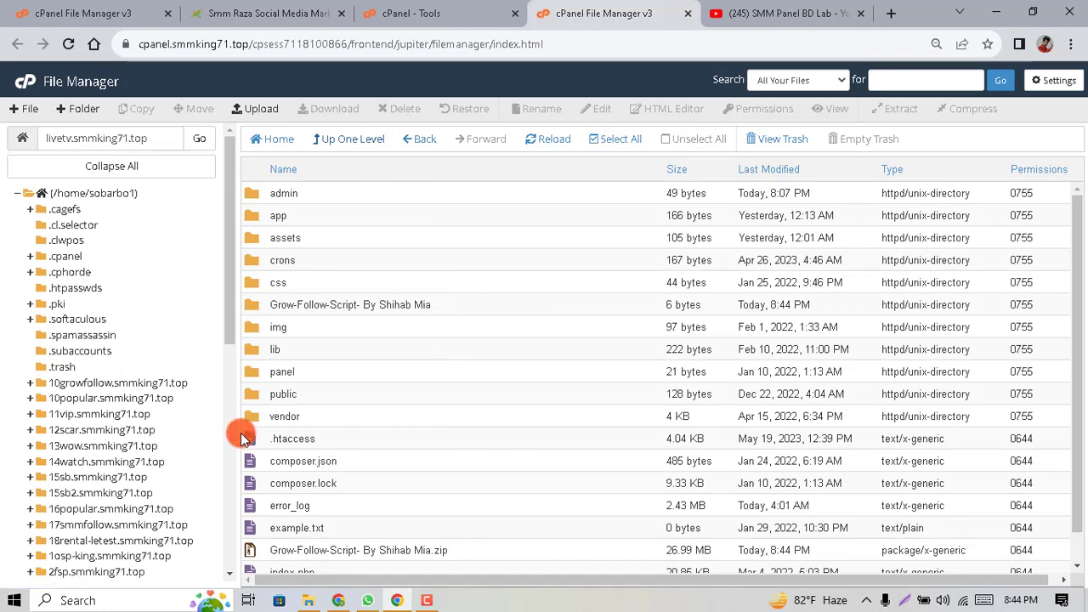
pyautogui.click(435, 296)
pyautogui.rightClick(435, 296)
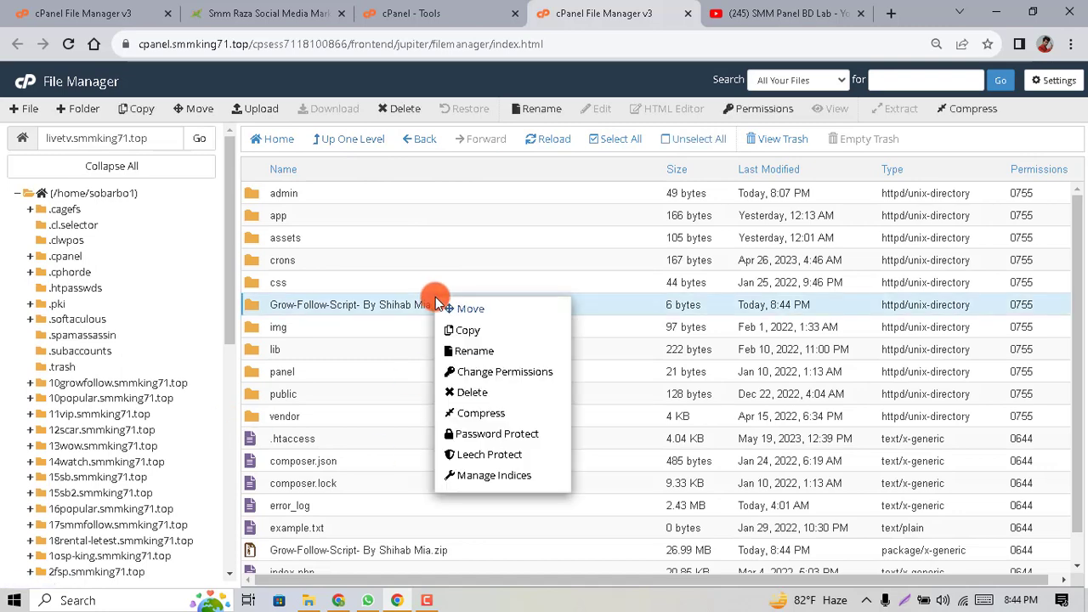
pyautogui.click(490, 396)
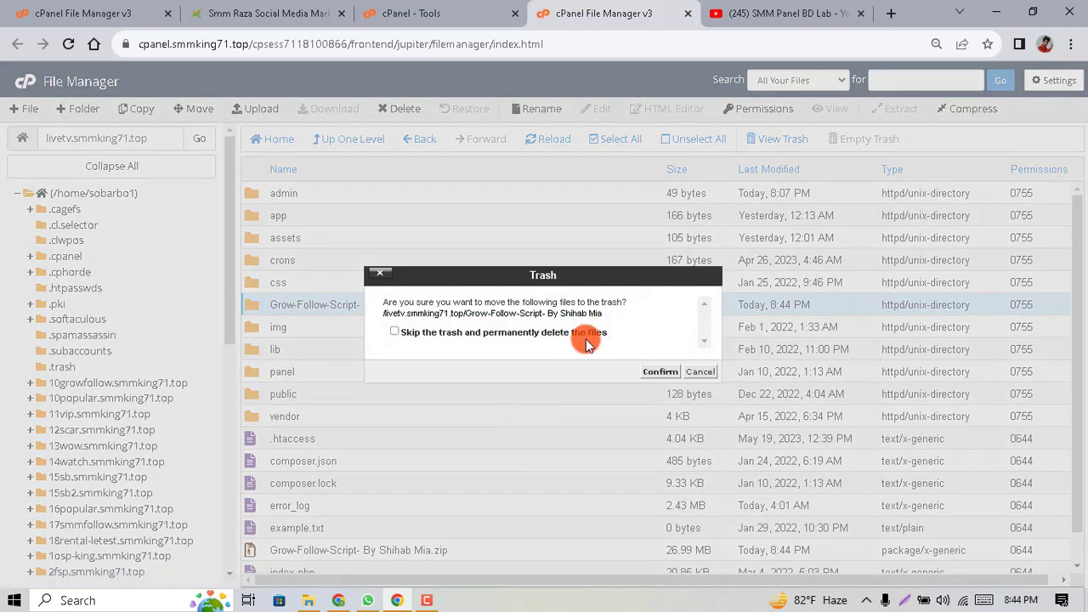
# Trash the empty folder and the script zip, then download smmking71-growfollow.sql
pyautogui.click(654, 371)
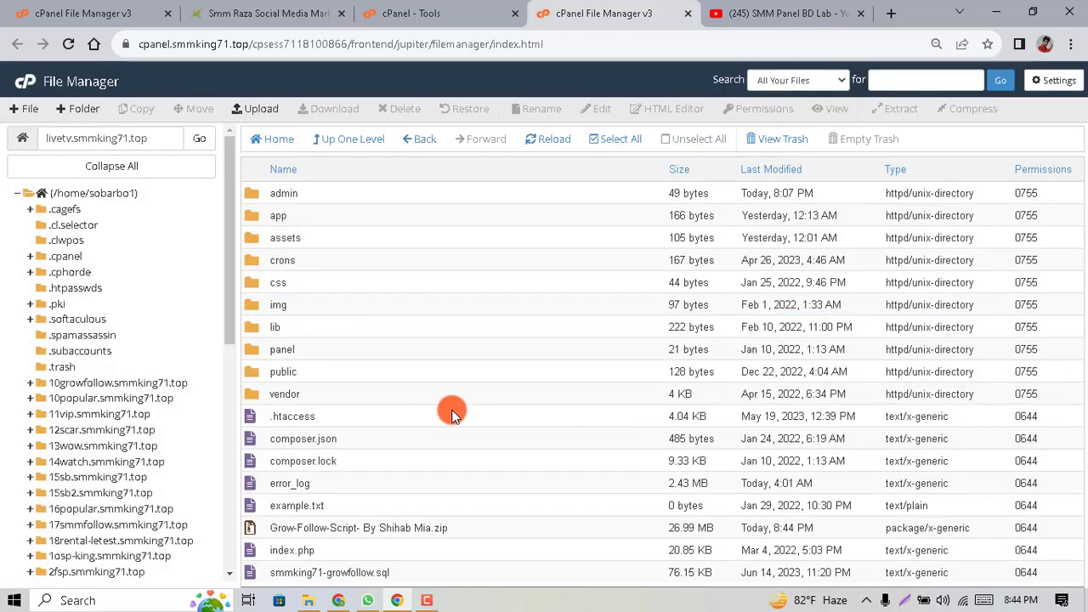
pyautogui.rightClick(429, 526)
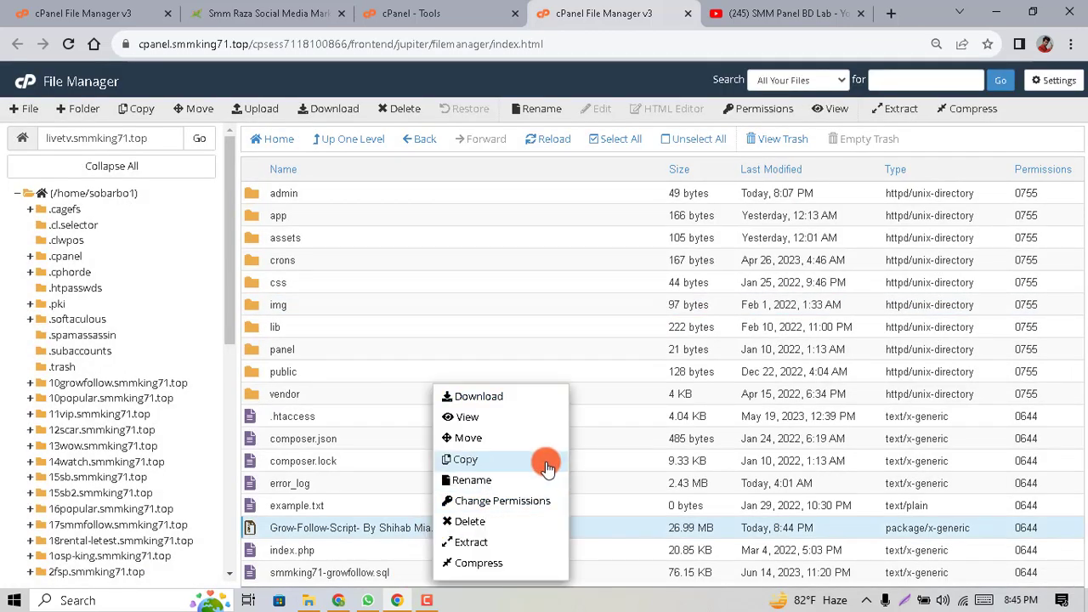
pyautogui.click(469, 521)
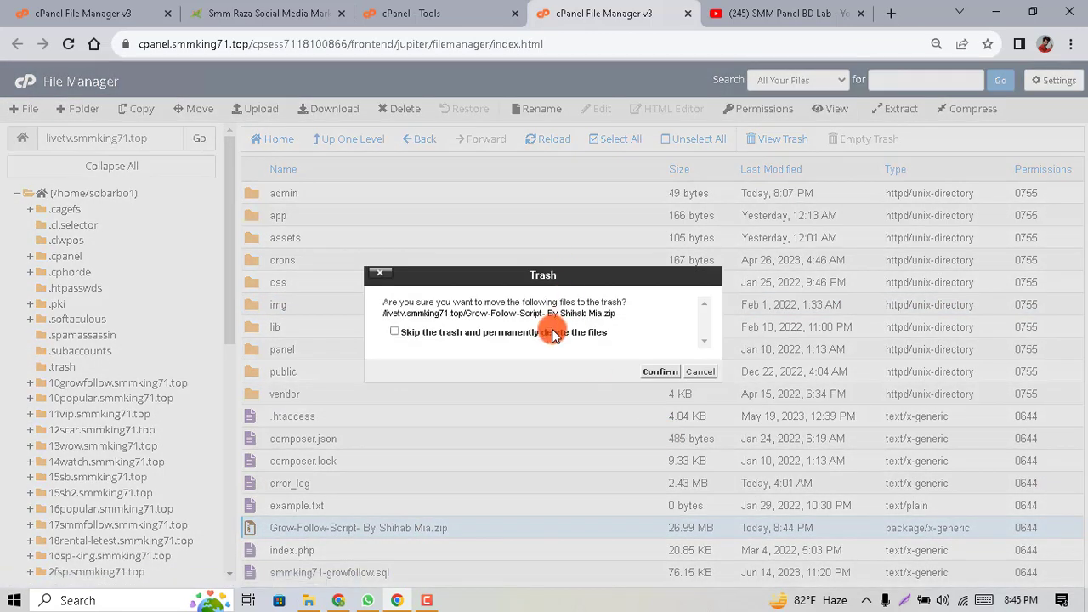
pyautogui.click(658, 372)
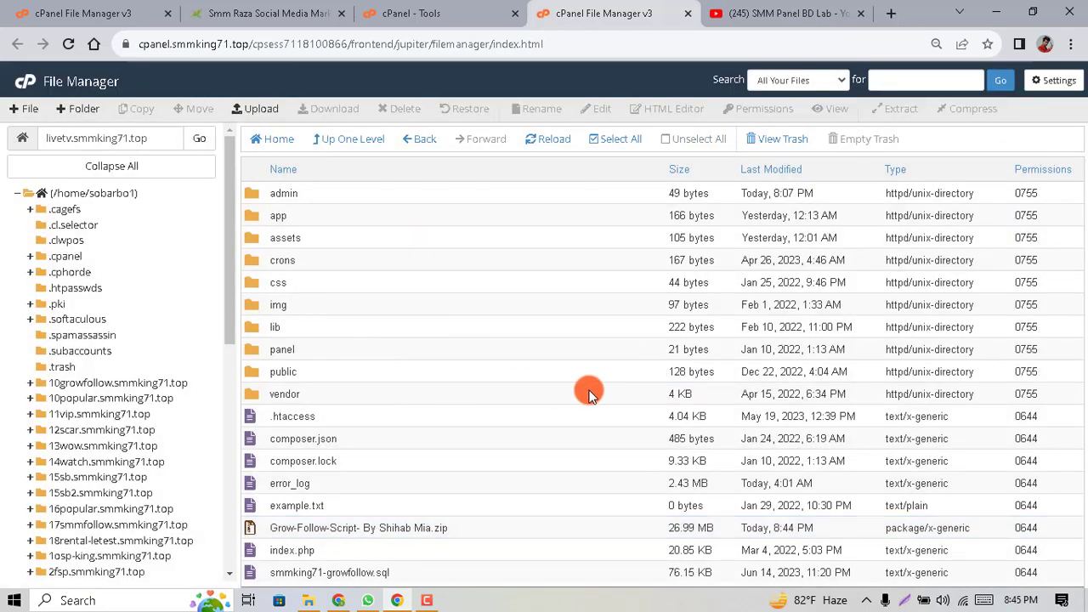
pyautogui.click(383, 550)
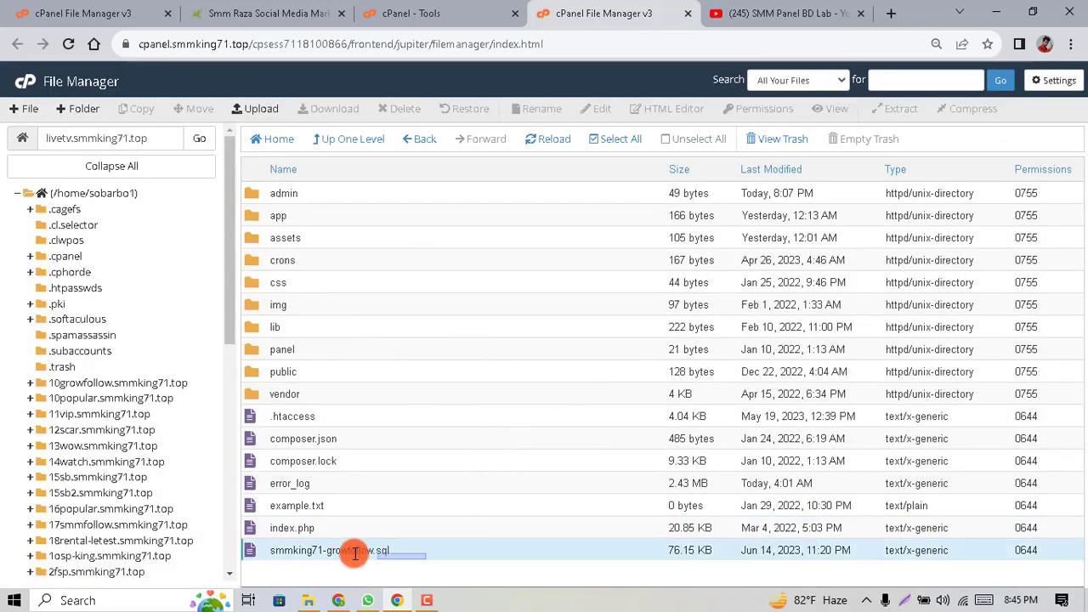
pyautogui.doubleClick(409, 549)
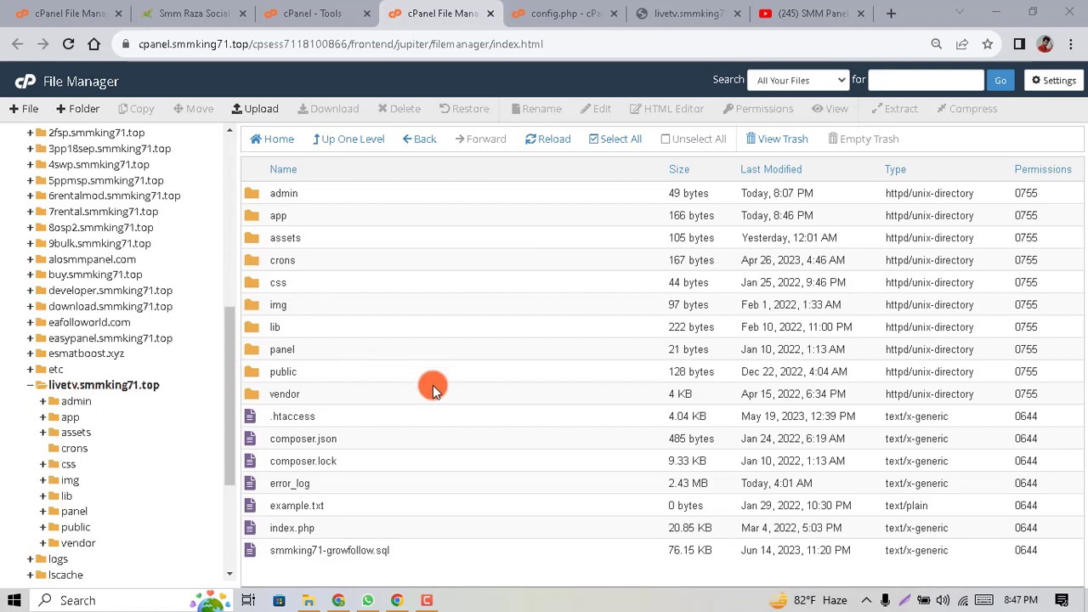
# Reload the livetv.smmking71.top tab and check its SQLSTATE access-denied database error
pyautogui.click(667, 13)
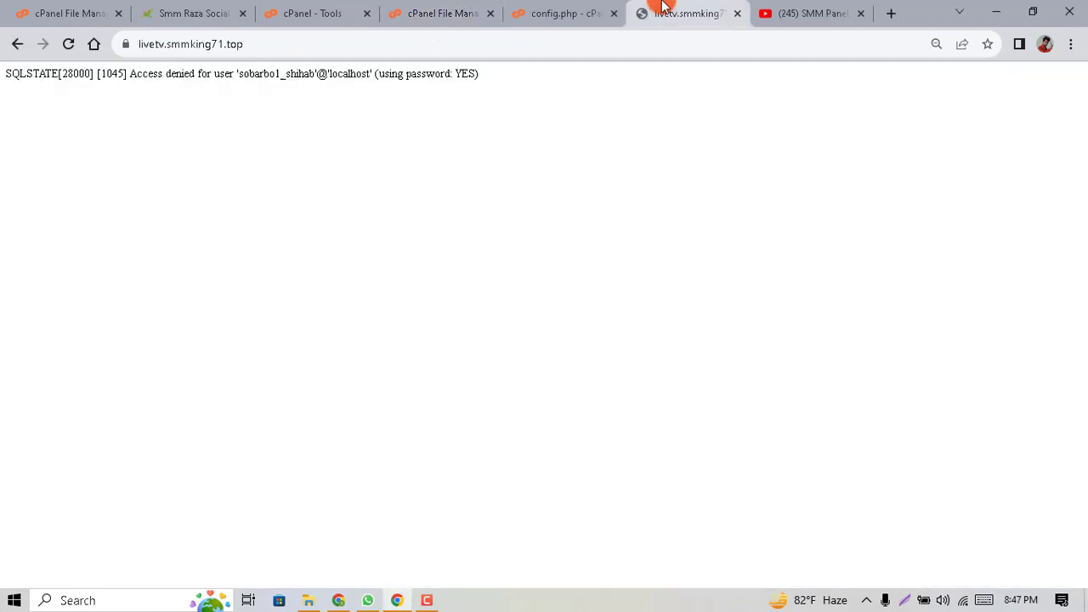
pyautogui.moveTo(245, 44); pyautogui.dragTo(145, 48)
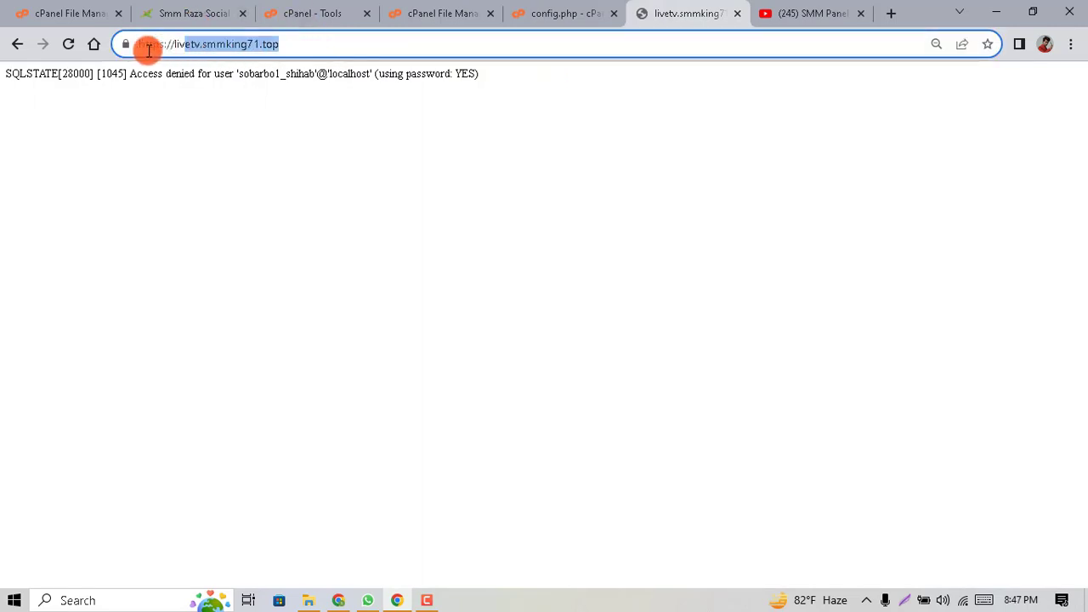
pyautogui.click(68, 44)
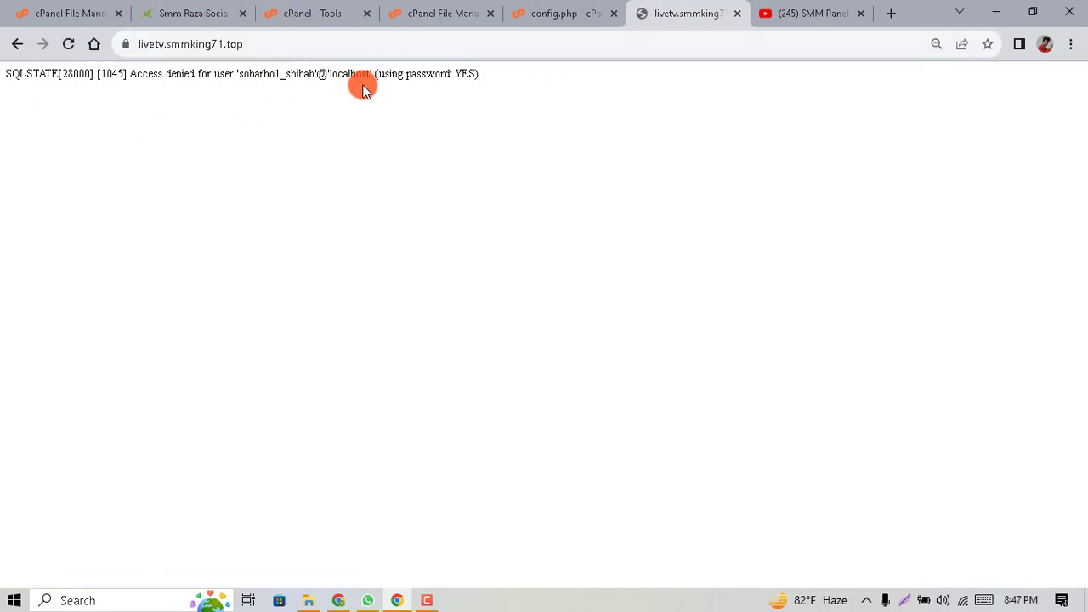
pyautogui.moveTo(480, 75); pyautogui.dragTo(282, 102)
pyautogui.click(446, 211)
# Start the MySQL Database Wizard and create the database demo321
pyautogui.click(293, 12)
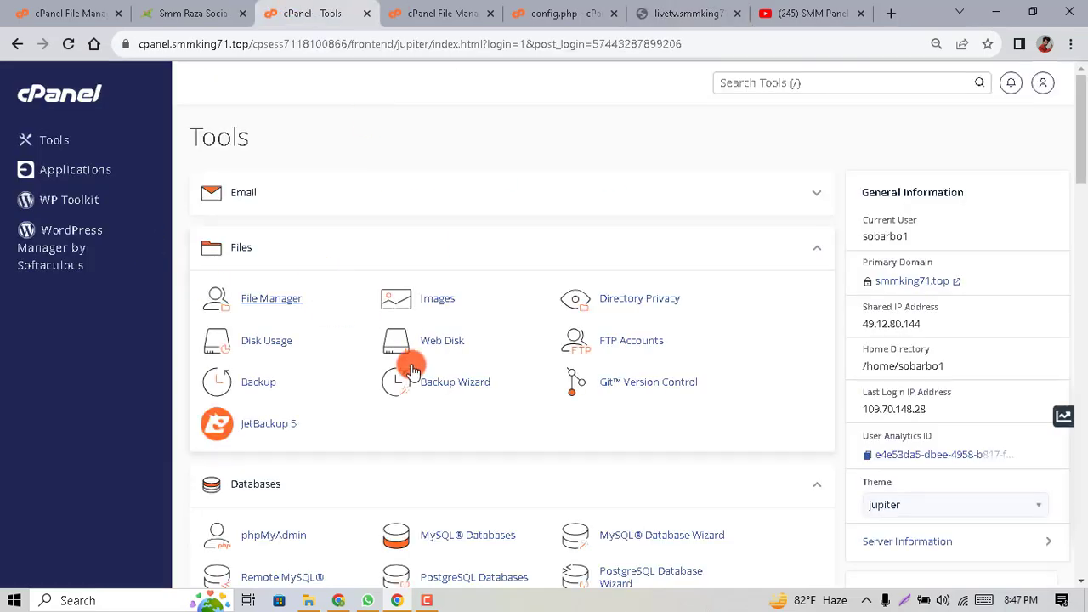
pyautogui.scroll(-3, 400, 332)
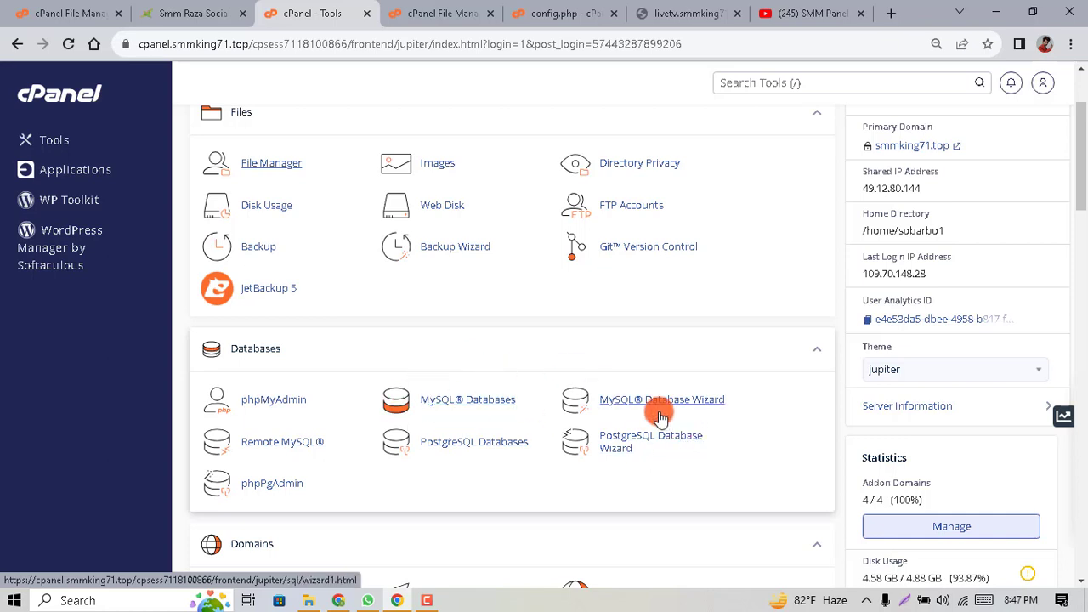
pyautogui.click(702, 400)
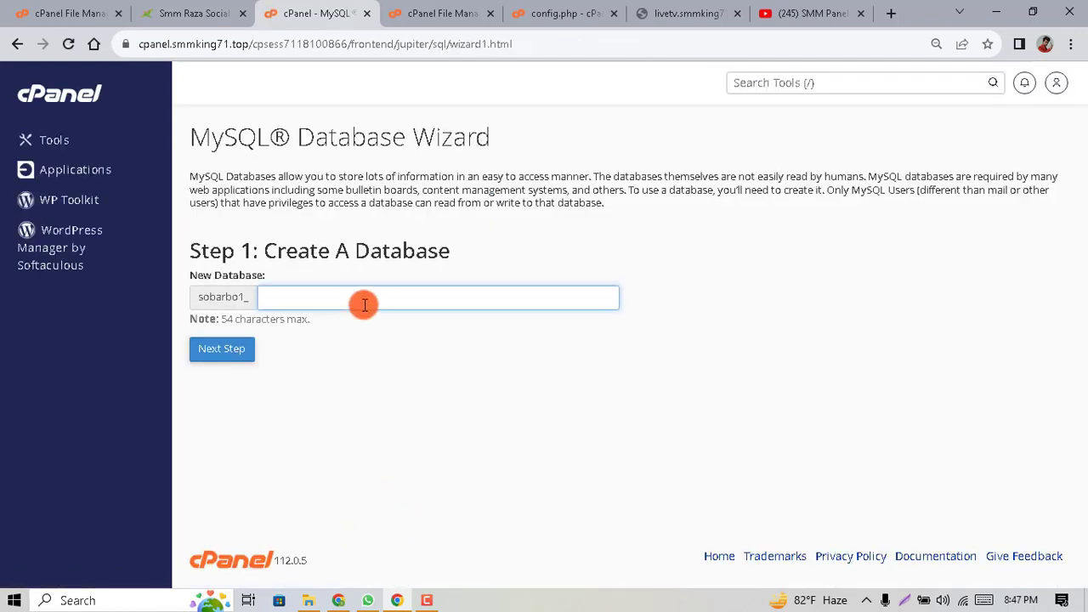
pyautogui.click(362, 301)
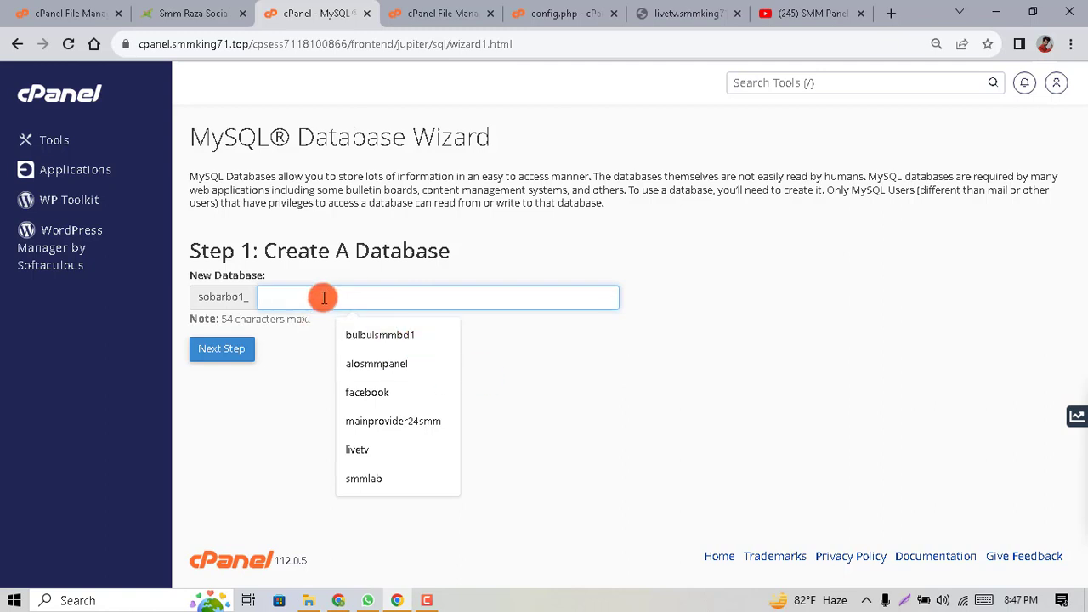
pyautogui.write('demo')
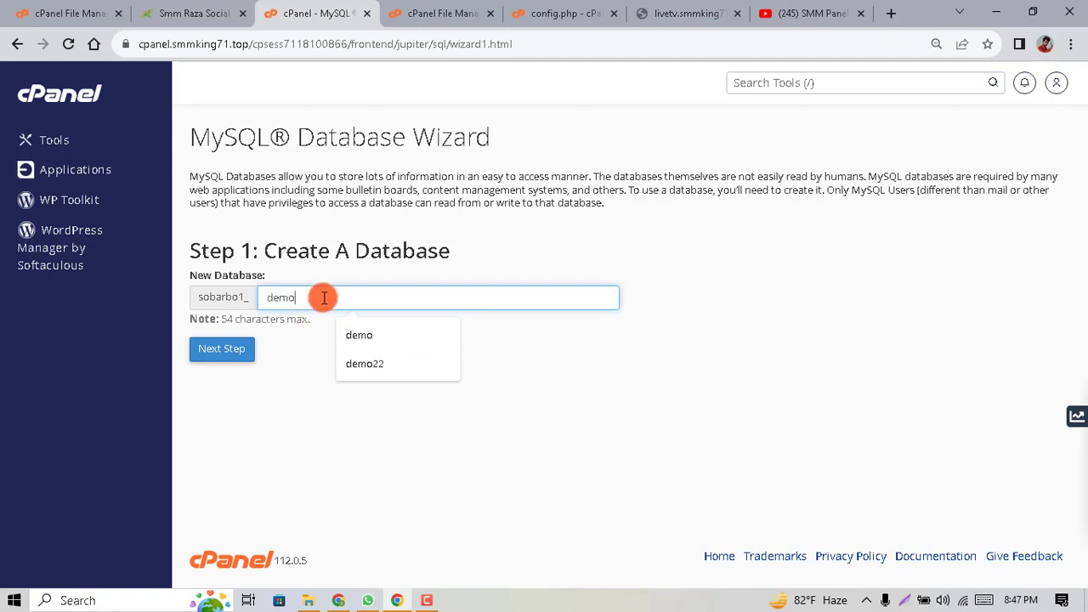
pyautogui.write('321')
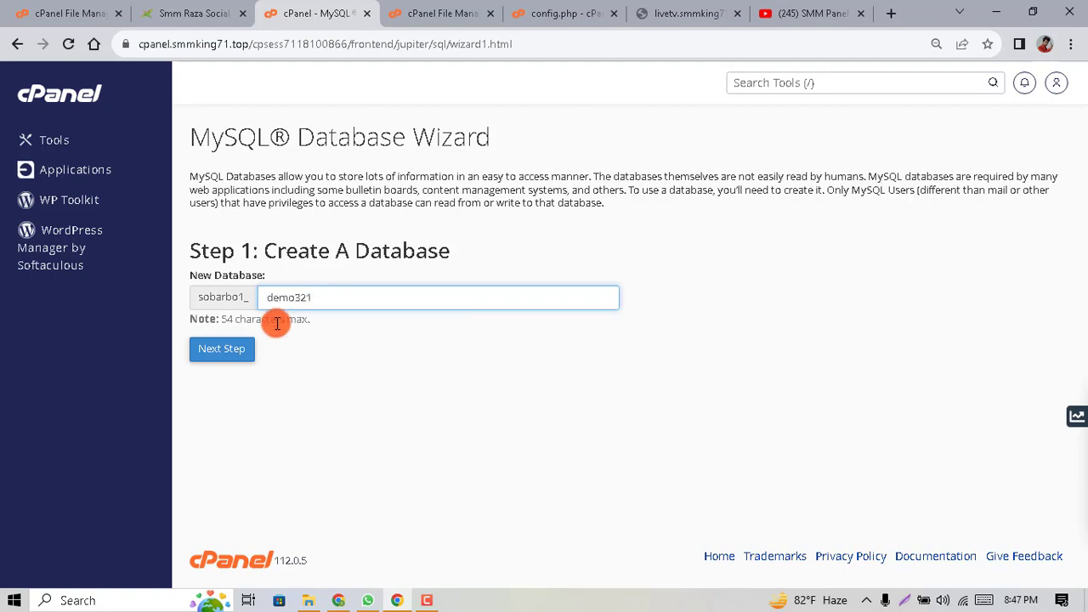
pyautogui.click(236, 348)
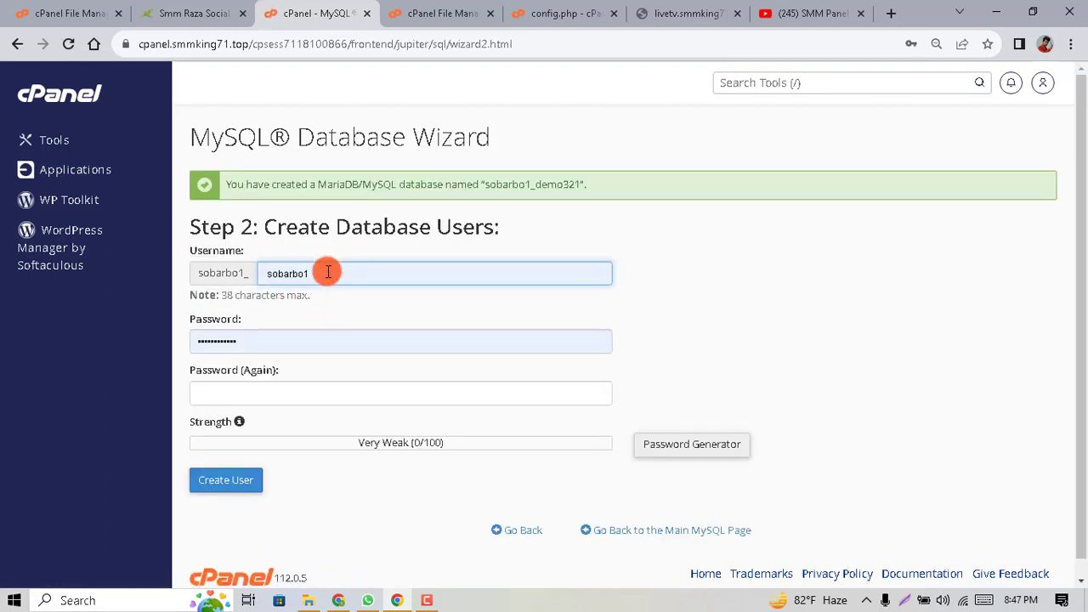
# Create the database user demo321 with its password, declining Chrome's save-password offer
pyautogui.doubleClick(326, 273)
pyautogui.write('de')
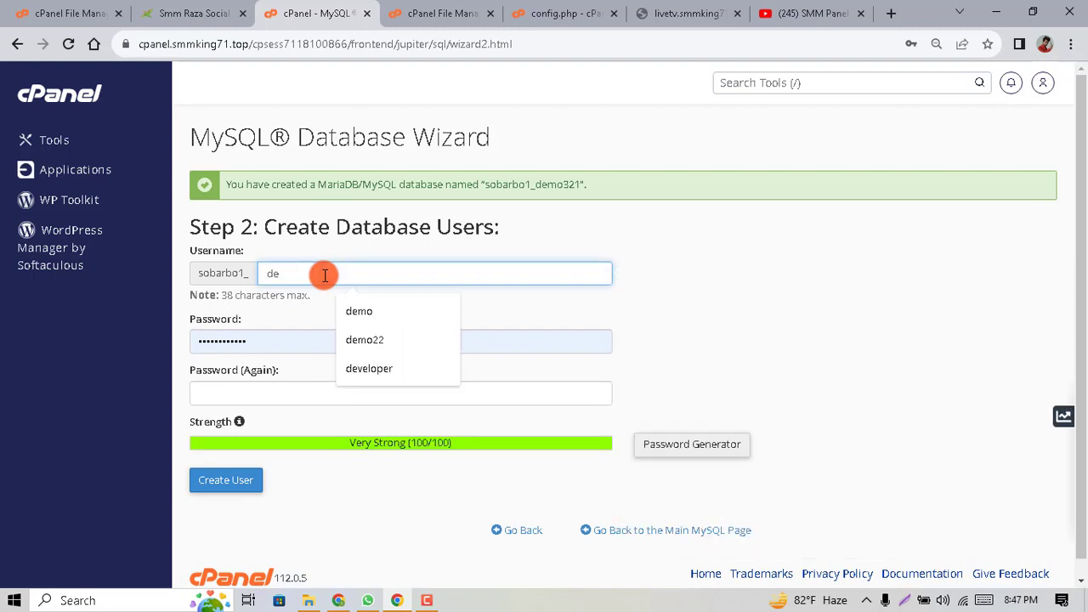
pyautogui.write('mo321')
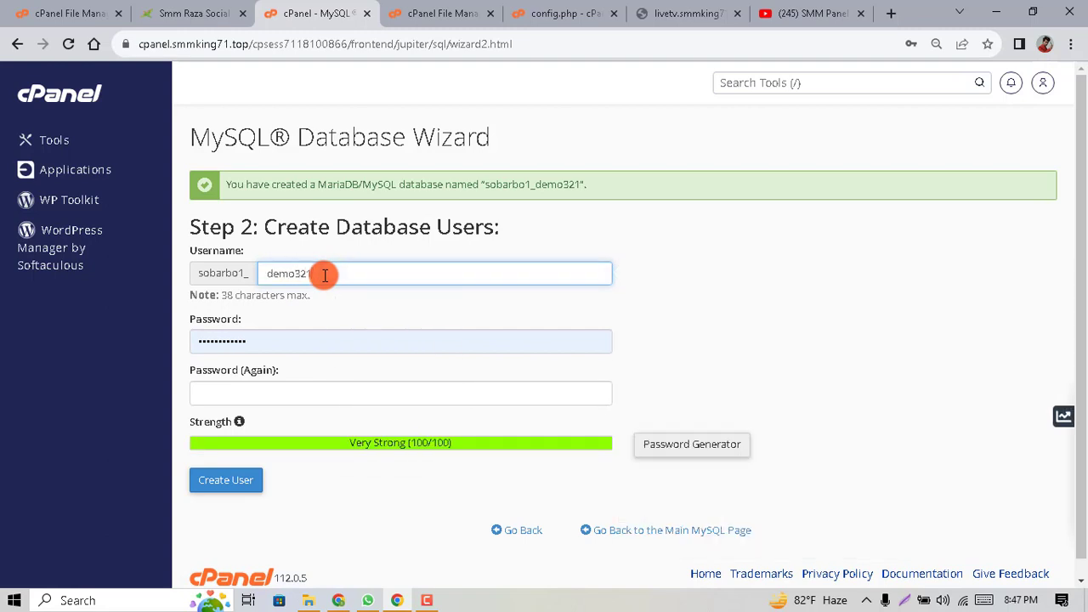
pyautogui.doubleClick(509, 186)
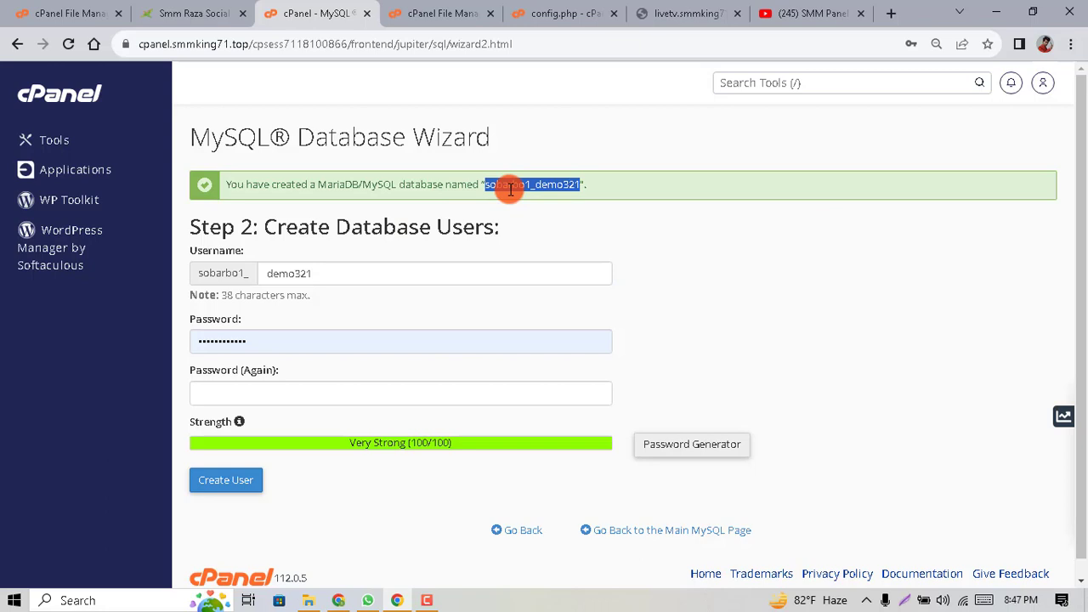
pyautogui.rightClick(509, 188)
pyautogui.click(537, 199)
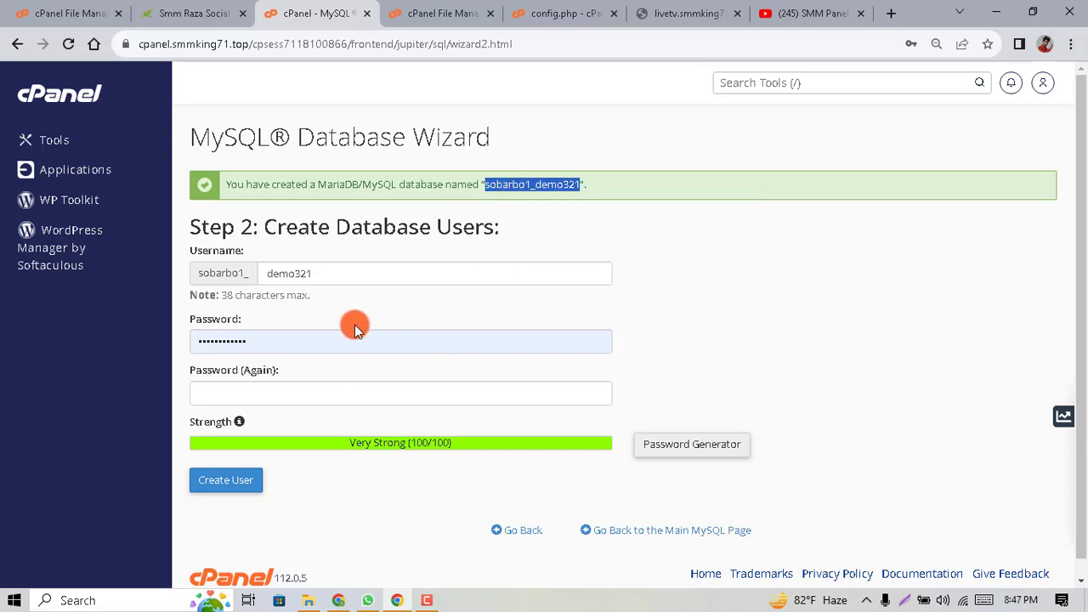
pyautogui.doubleClick(313, 344)
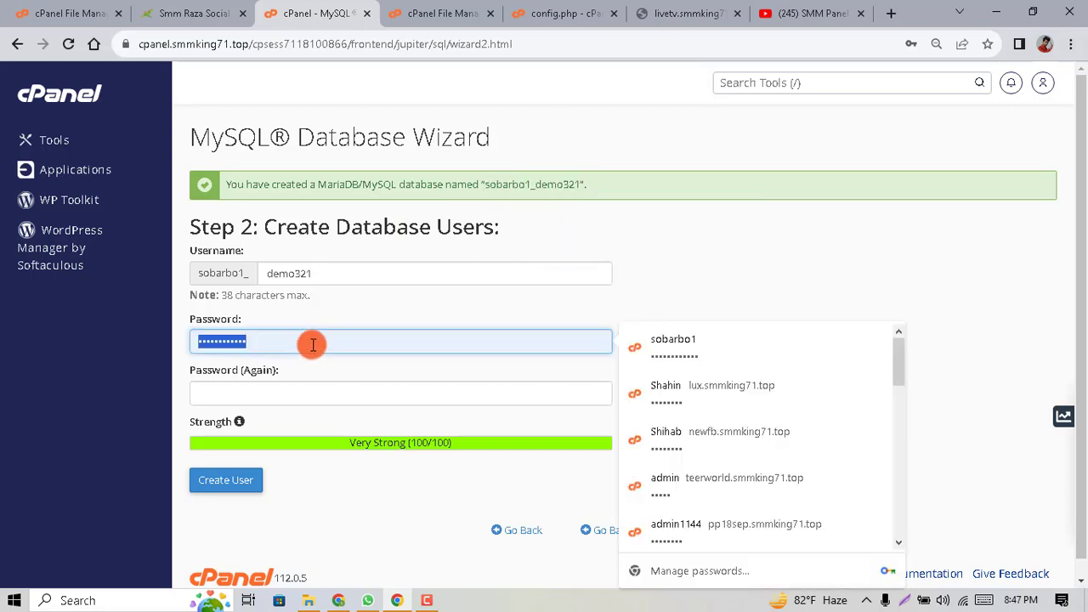
pyautogui.hotkey('ctrl', 'v')
pyautogui.click(299, 384)
pyautogui.hotkey('ctrl', 'v')
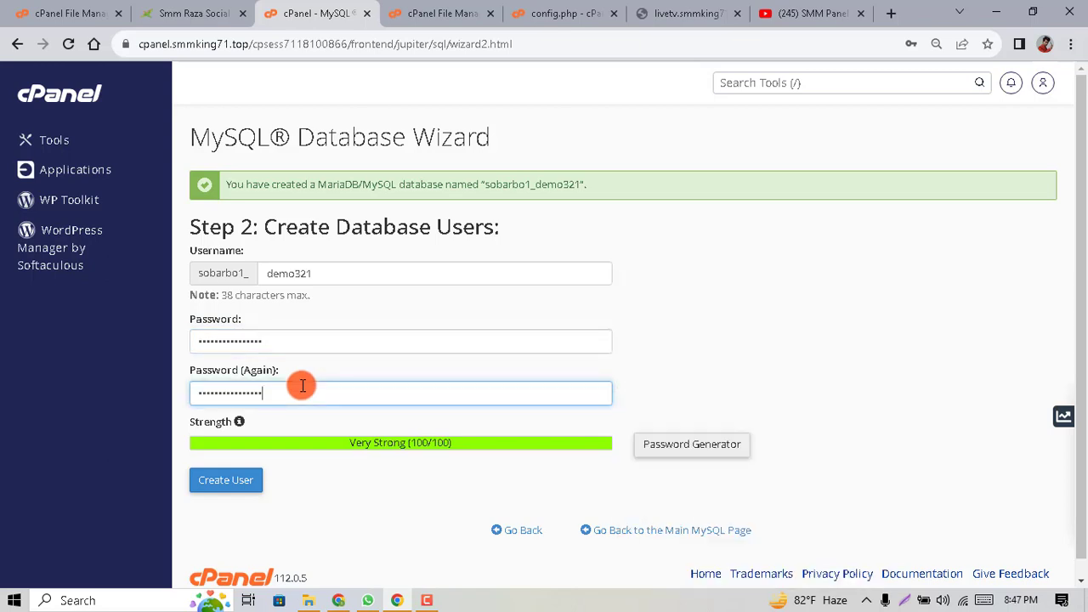
pyautogui.click(236, 482)
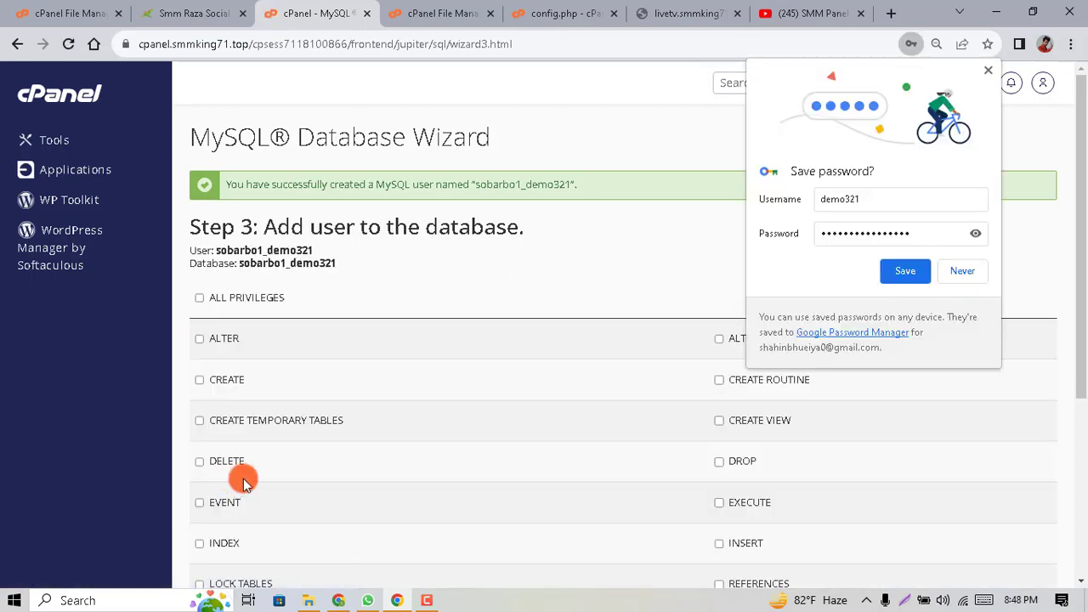
pyautogui.click(977, 270)
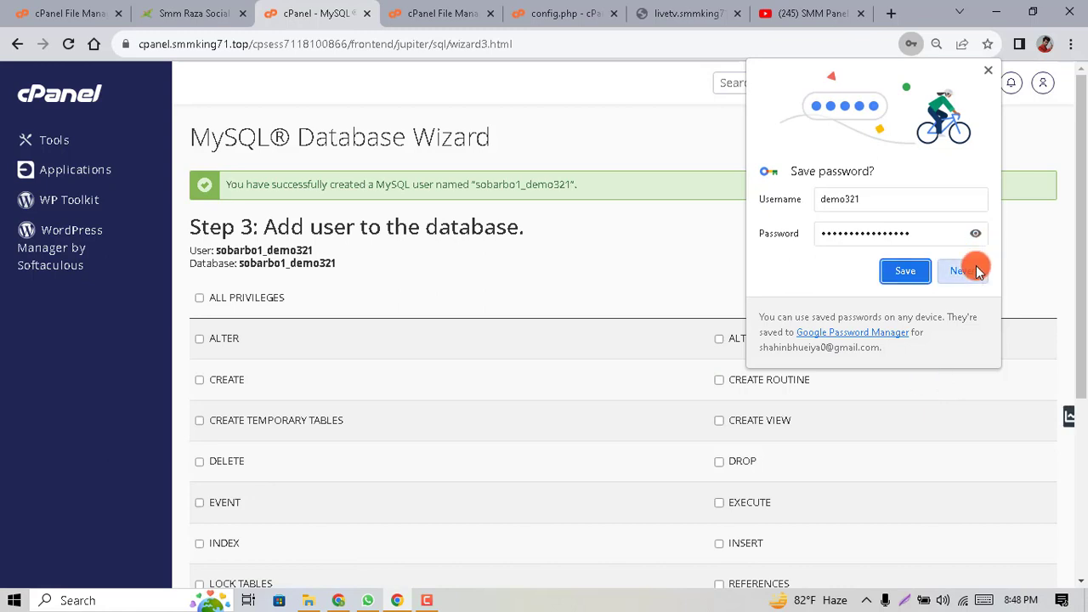
# Grant the user ALL PRIVILEGES on the database and copy the sobarbo1_demo321 name
pyautogui.click(202, 301)
pyautogui.scroll(-3, 478, 449)
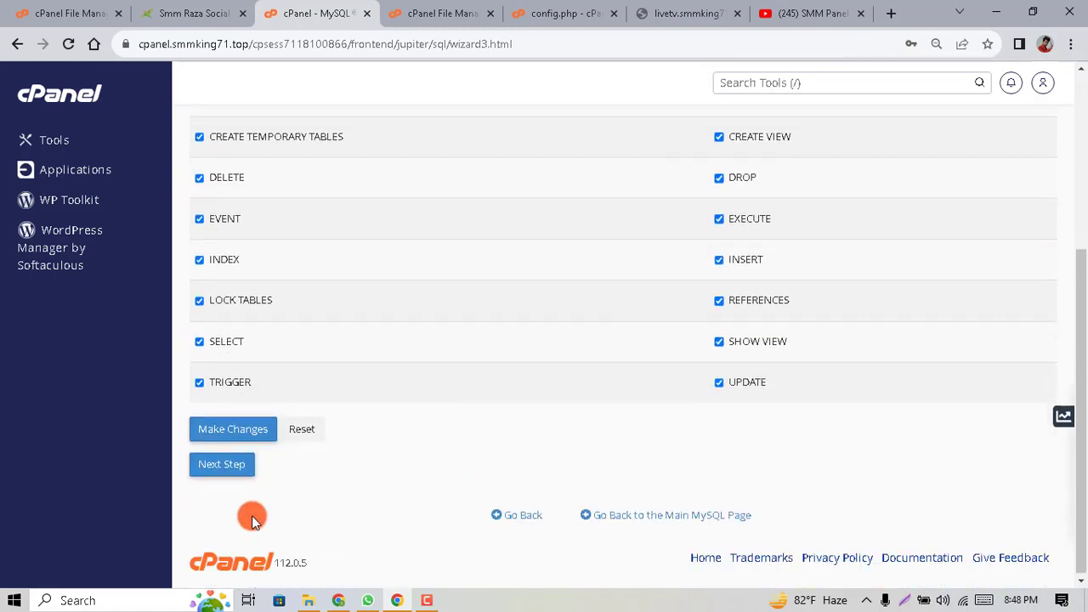
pyautogui.click(233, 428)
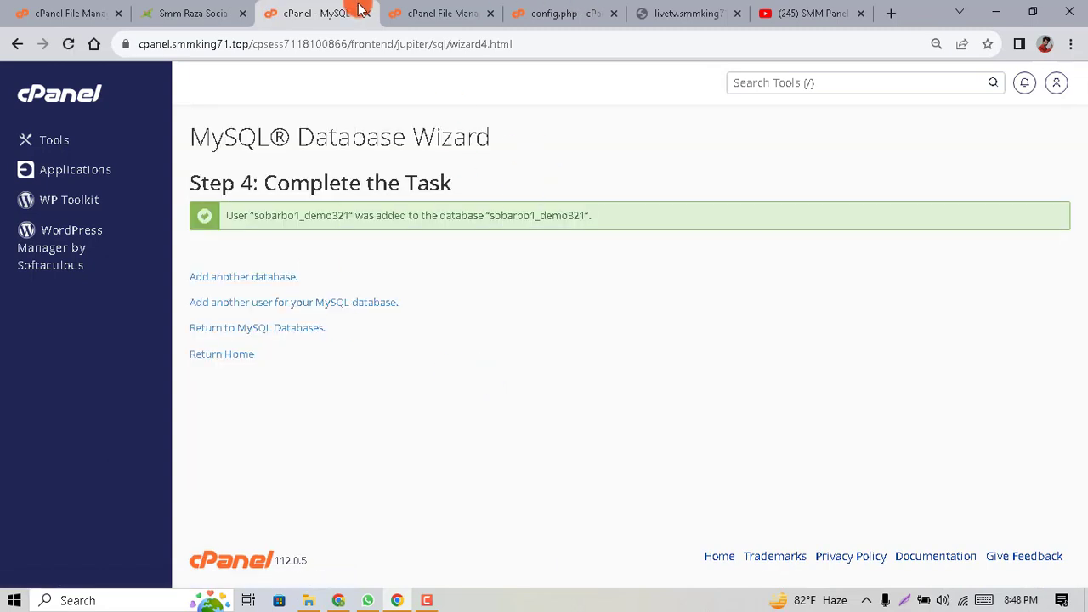
pyautogui.doubleClick(506, 218)
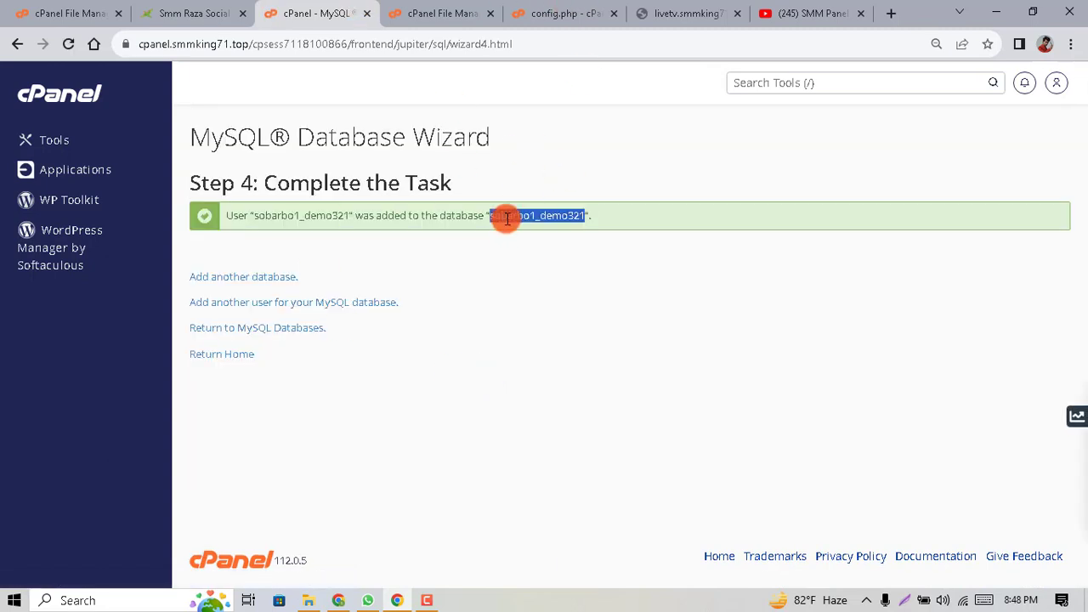
pyautogui.rightClick(507, 218)
pyautogui.click(535, 231)
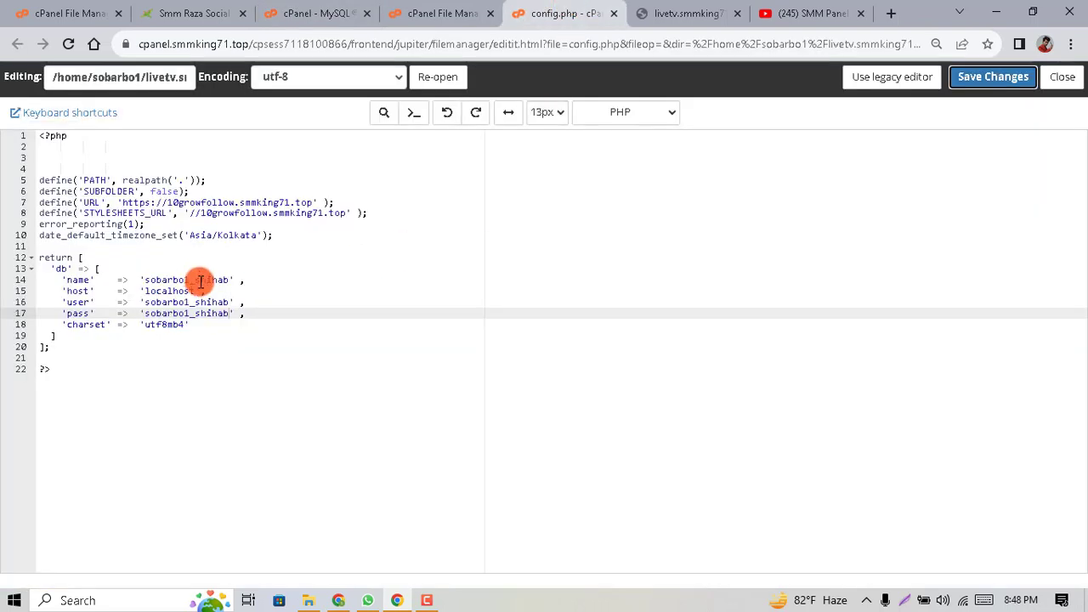
# Paste sobarbo1_demo321 over config.php's database name and user, then recheck the live site
pyautogui.doubleClick(194, 280)
pyautogui.hotkey('ctrl', 'v')
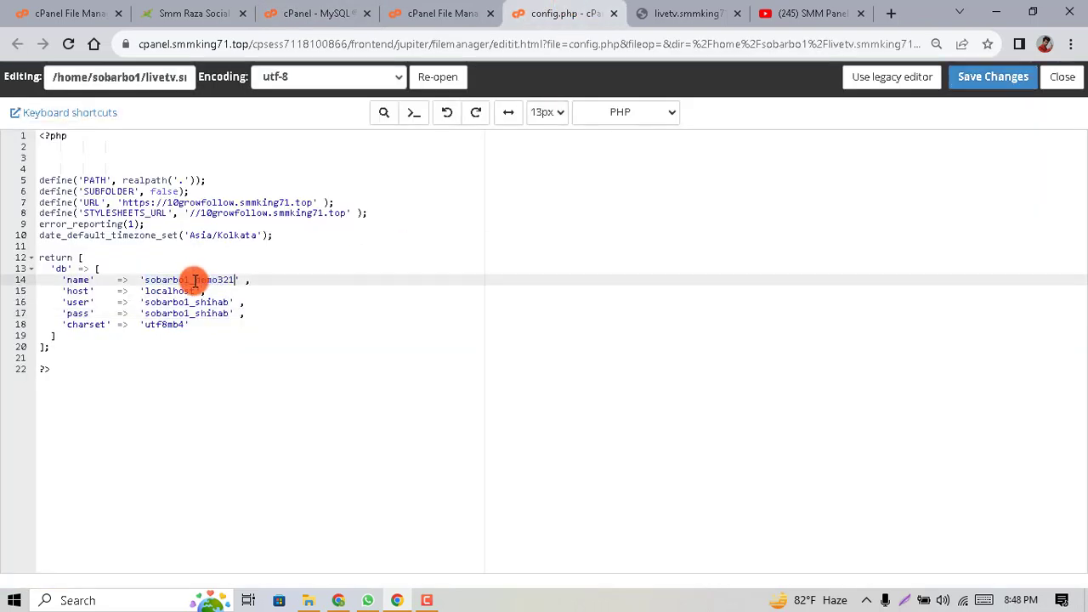
pyautogui.doubleClick(178, 302)
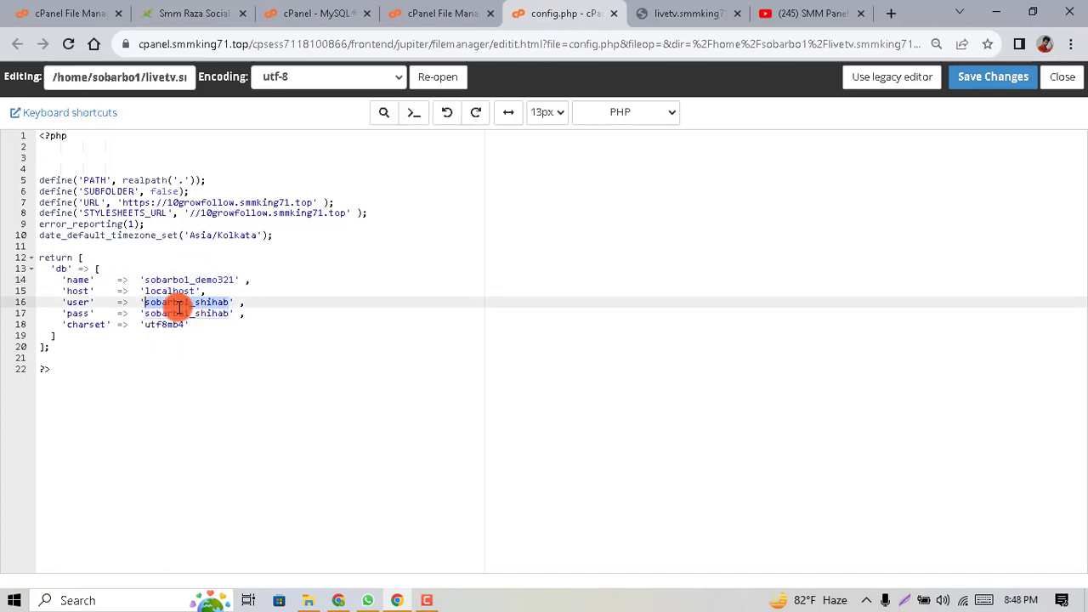
pyautogui.hotkey('ctrl', 'v')
pyautogui.click(179, 312)
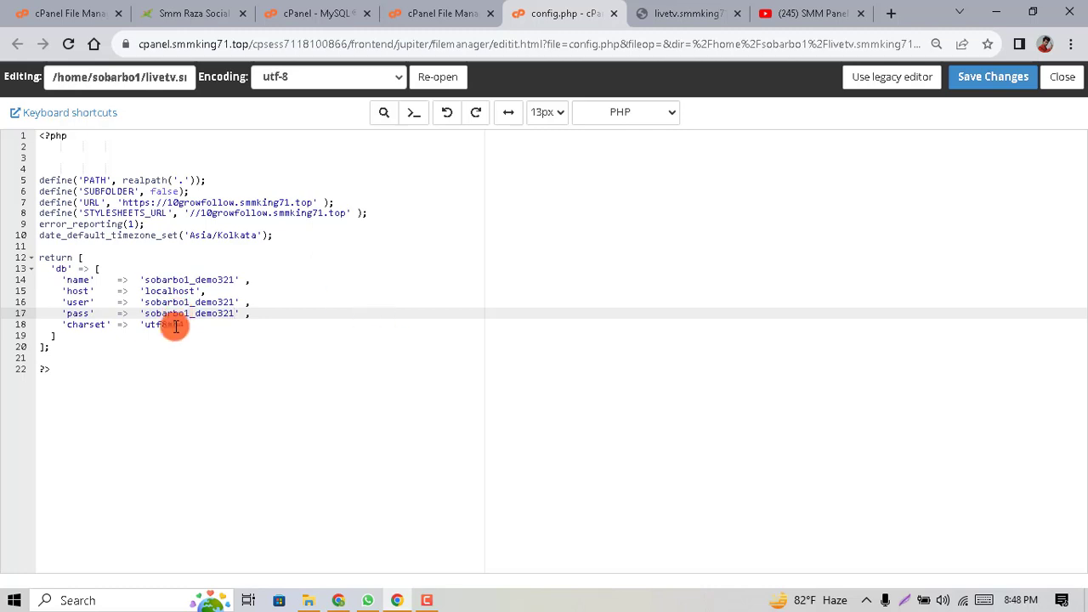
pyautogui.click(662, 13)
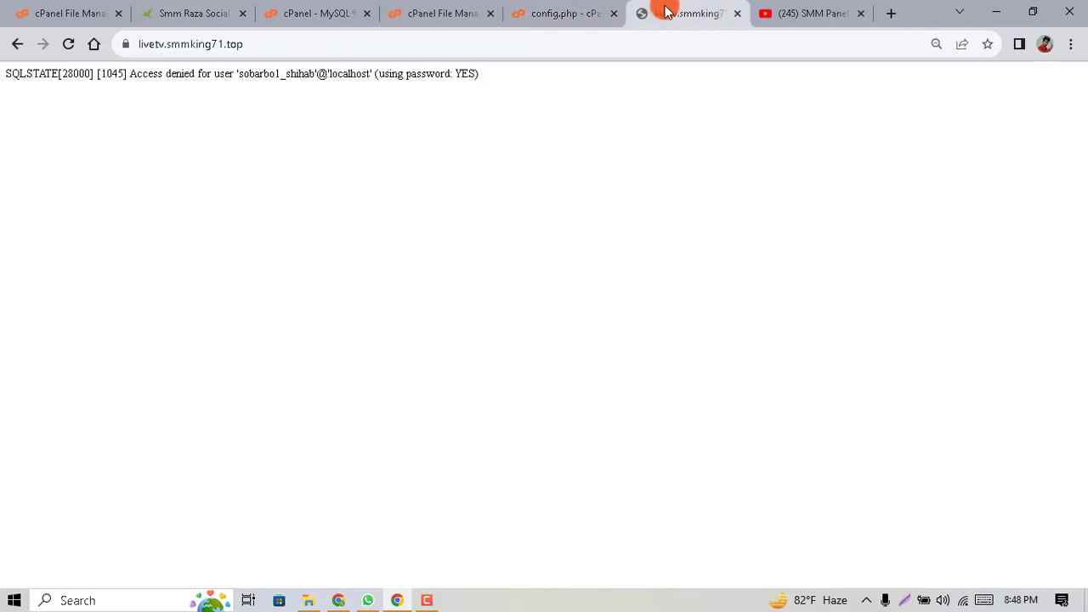